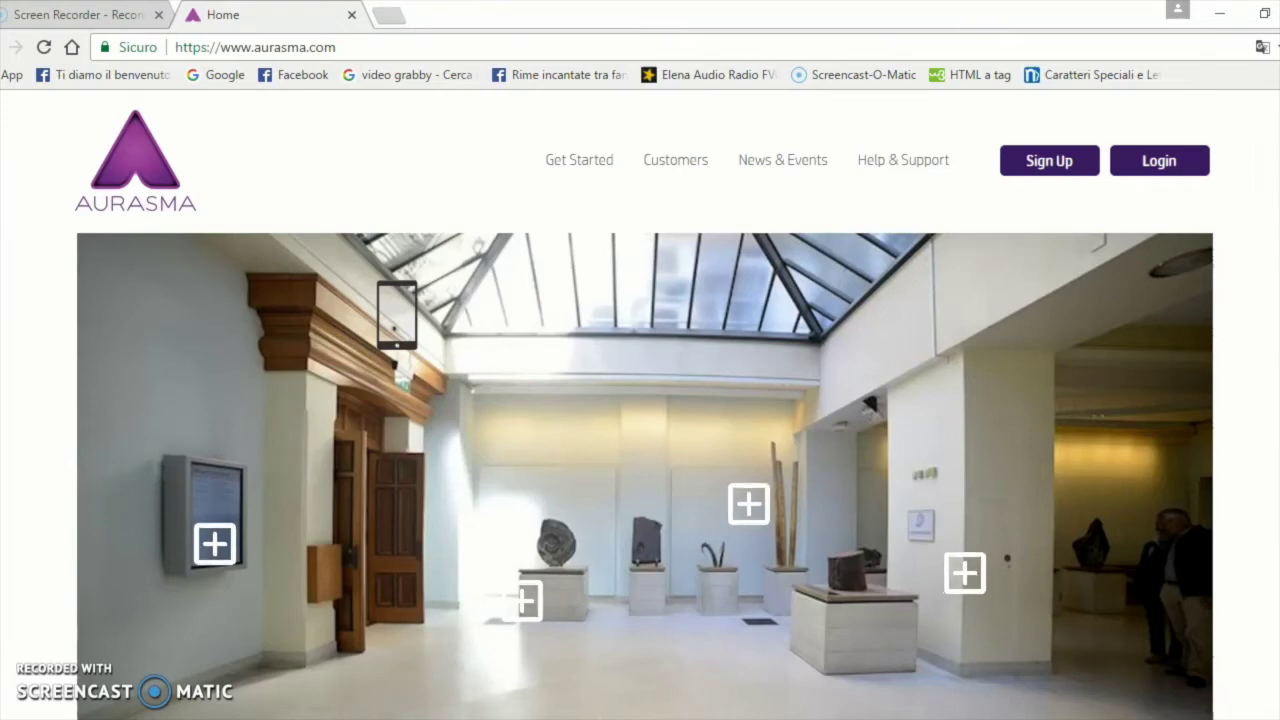
Log in to the Aurasma Studio account with its username and password
{"action": "left_click", "coordinate": [1175, 176]}
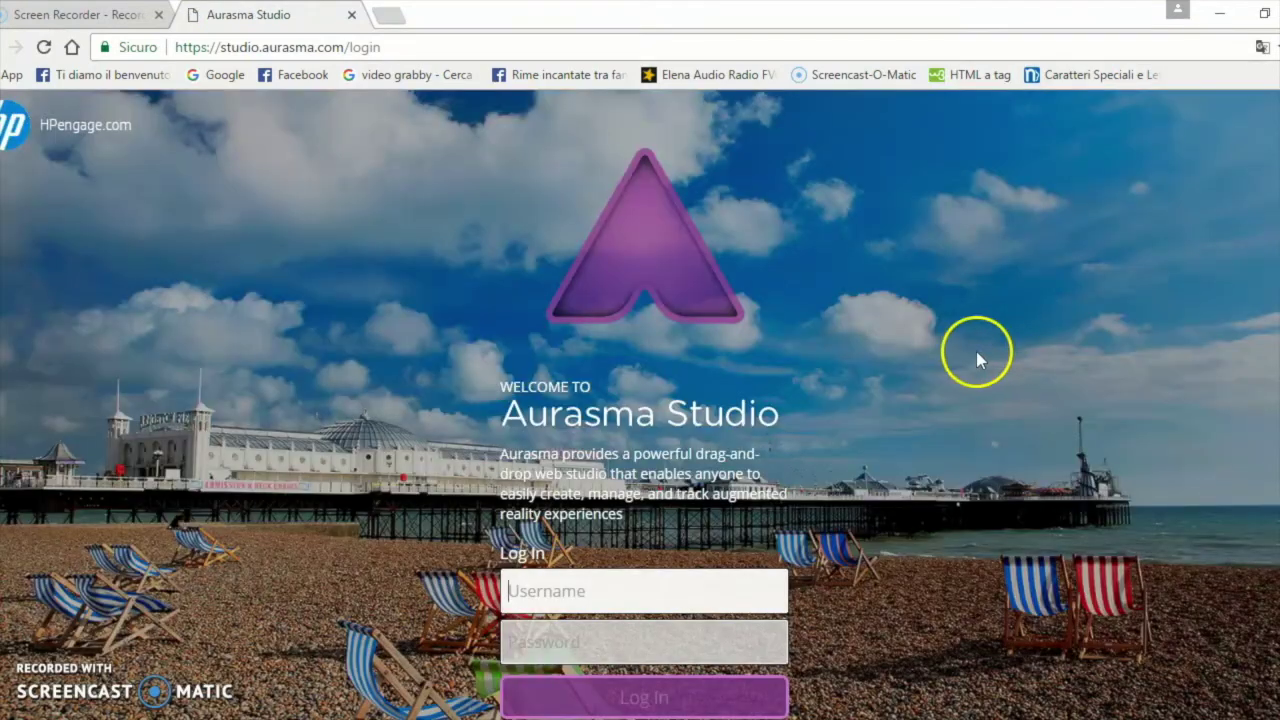
{"action": "left_click", "coordinate": [617, 579]}
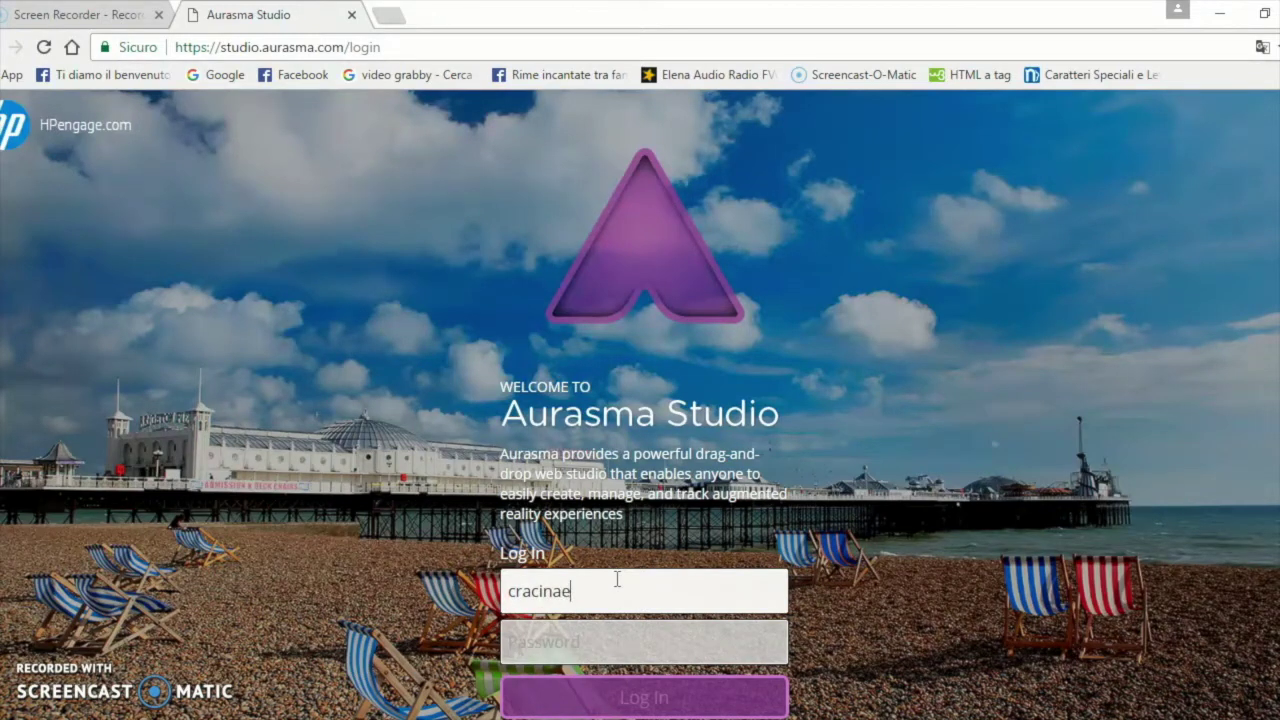
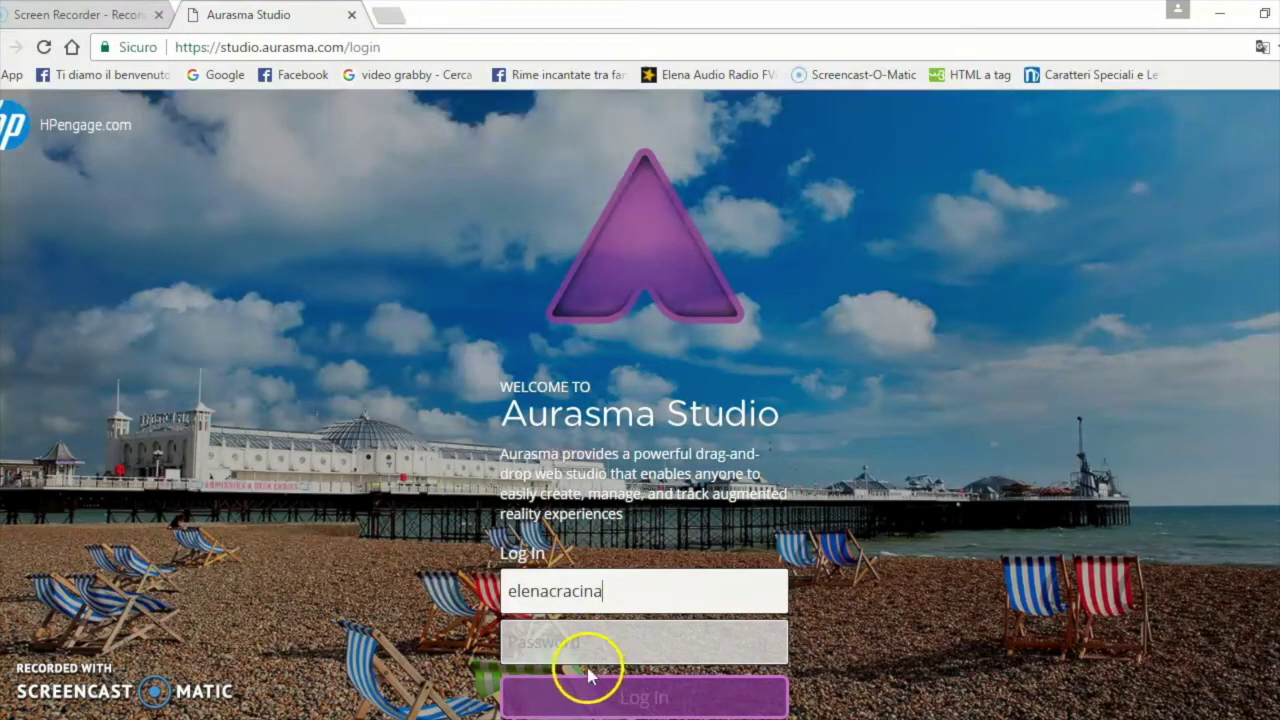
{"action": "left_click", "coordinate": [584, 640]}
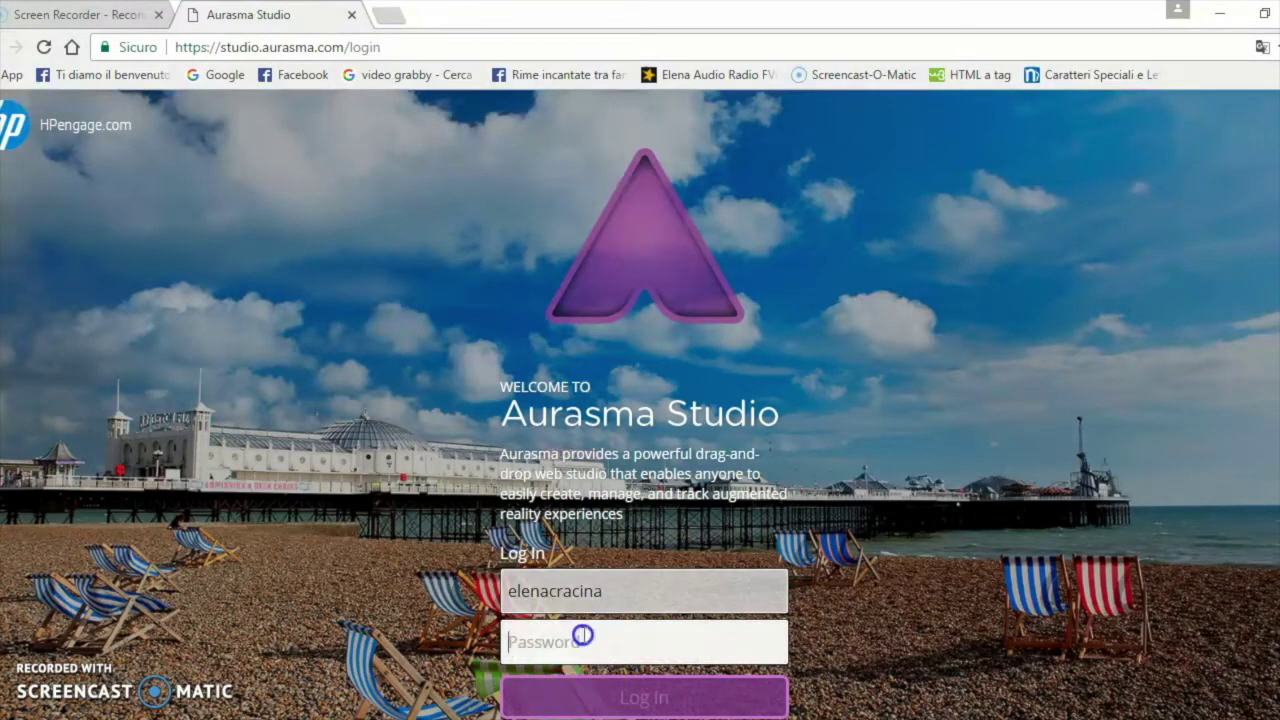
{"action": "type", "text": "••"}
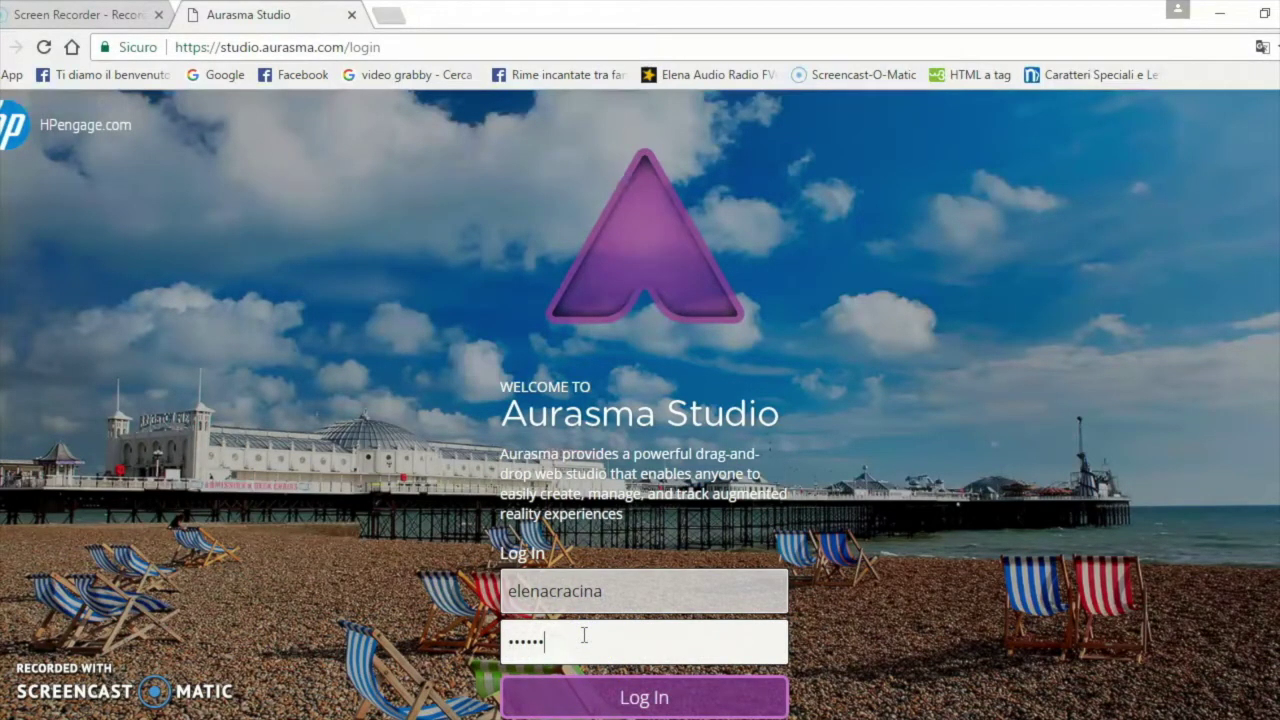
{"action": "left_click", "coordinate": [725, 698]}
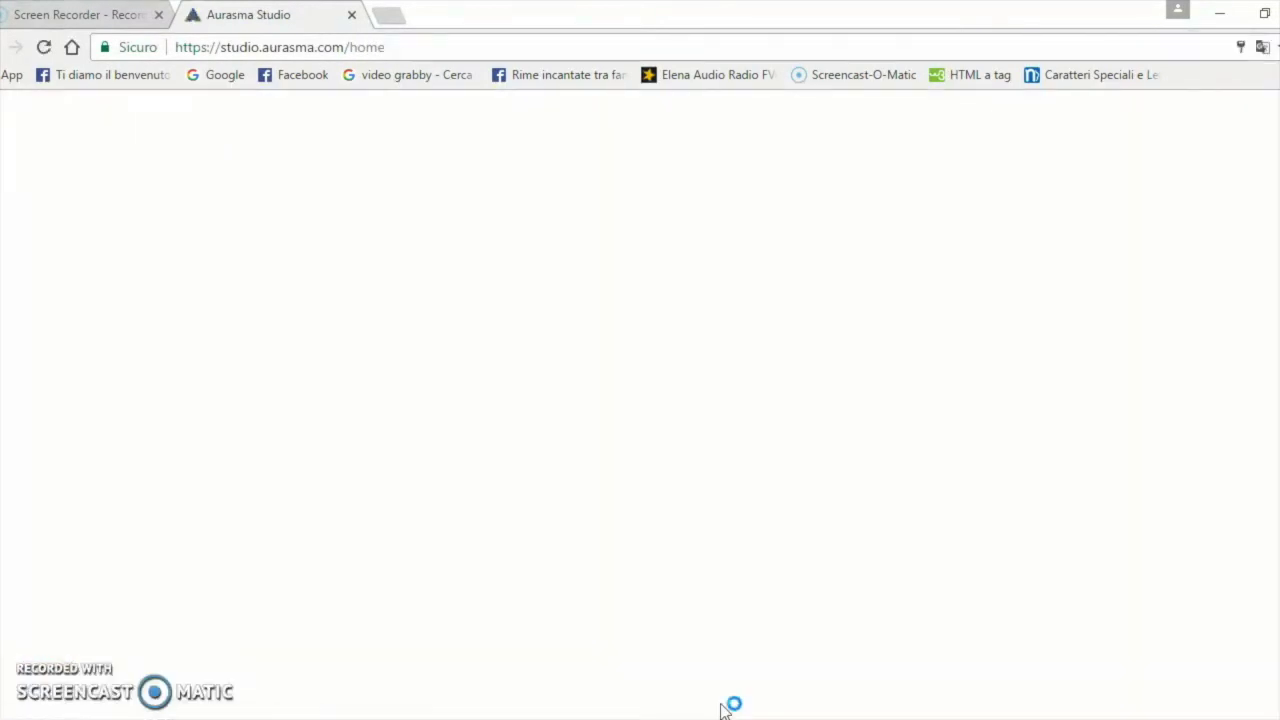
From the My Auras collection, start creating a new aura
{"action": "left_click", "coordinate": [750, 607]}
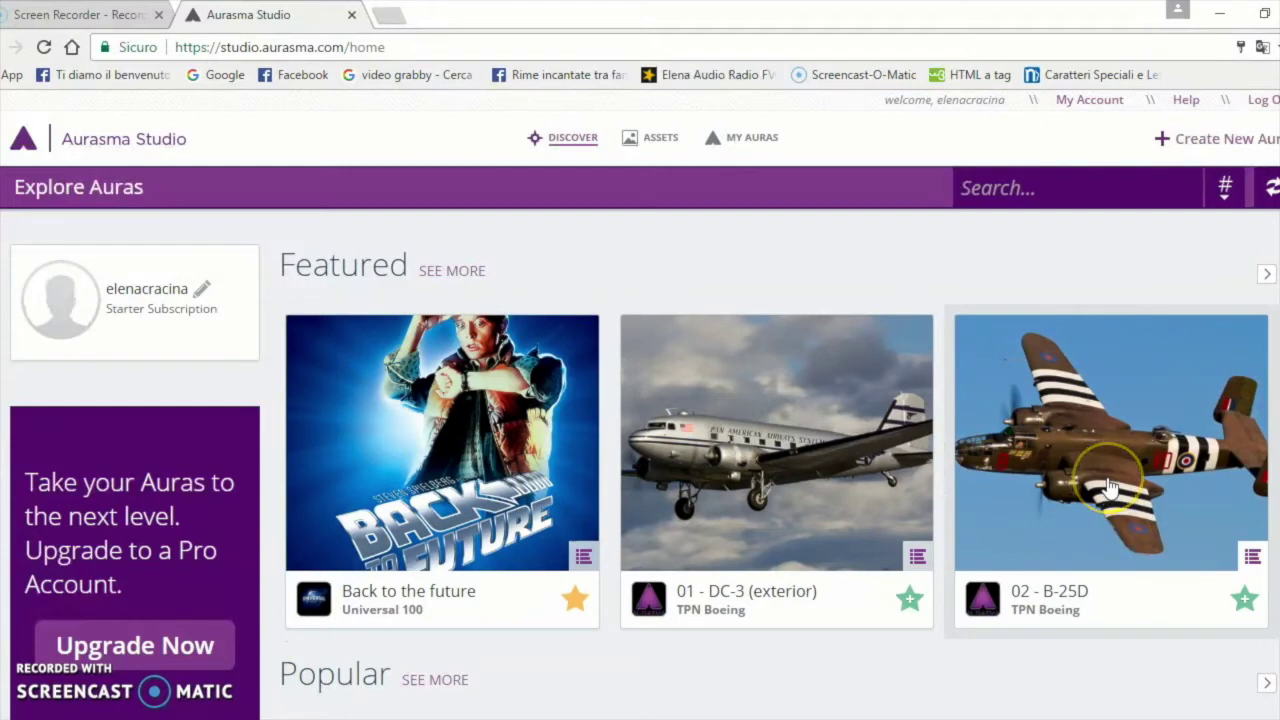
{"action": "left_click", "coordinate": [756, 152]}
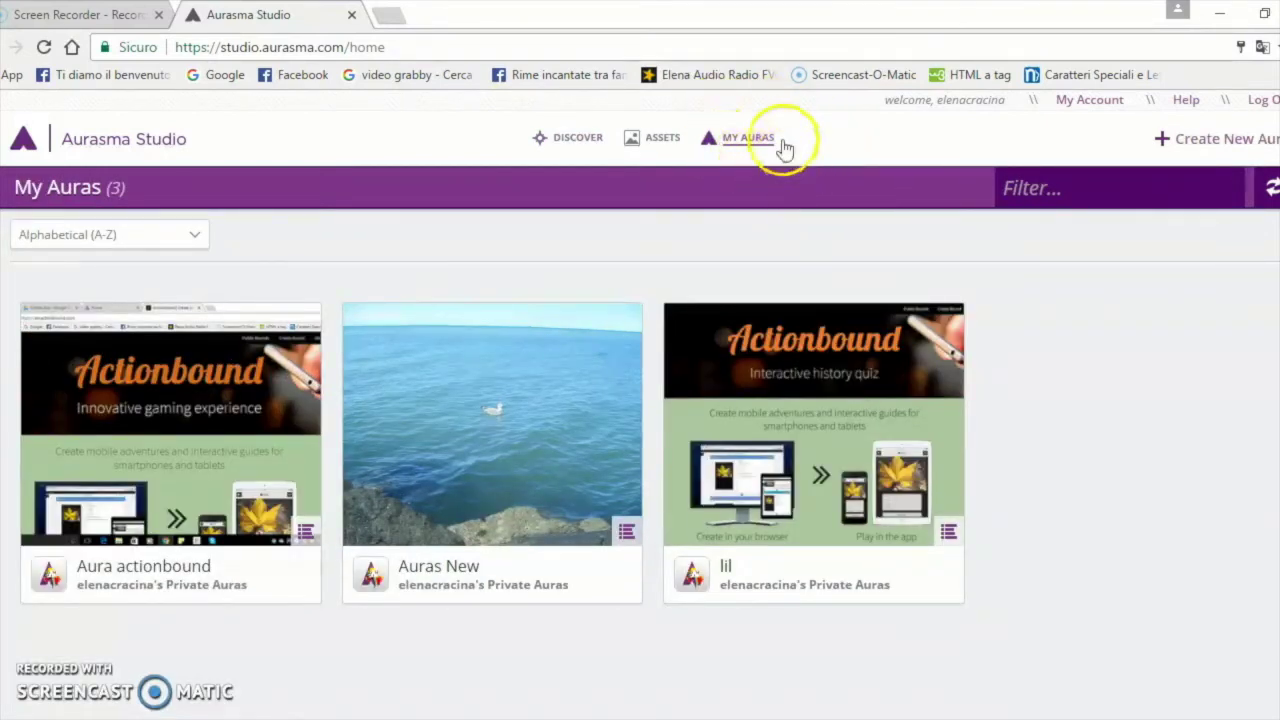
{"action": "left_click", "coordinate": [1188, 148]}
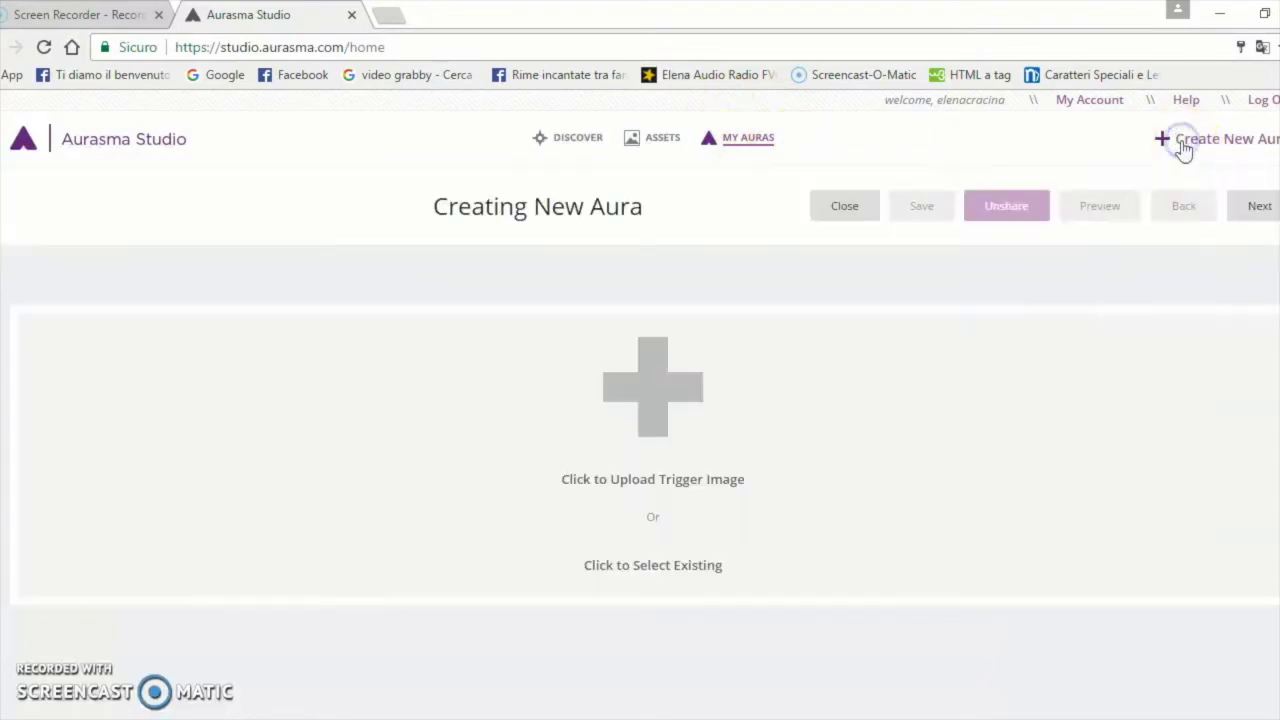
Start a new trigger image upload and name the trigger 'Nuova aura'
{"action": "left_click", "coordinate": [664, 396]}
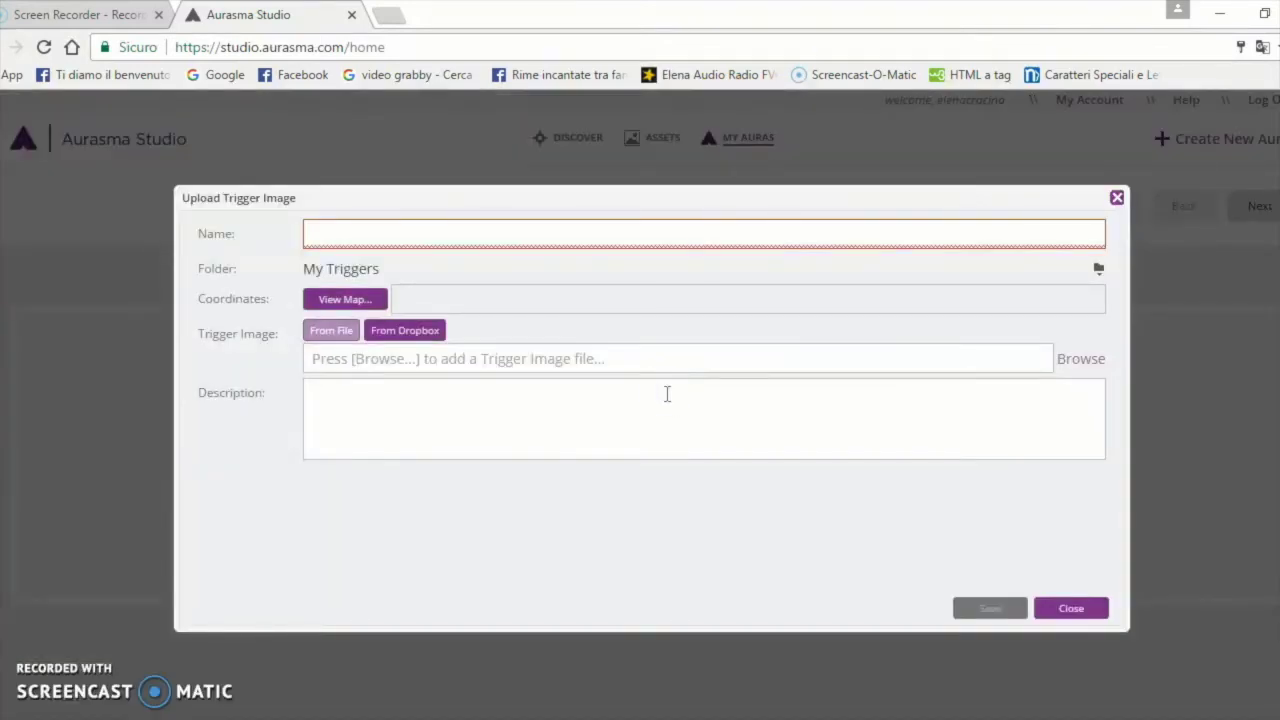
{"action": "left_click", "coordinate": [354, 235]}
{"action": "type", "text": "Nu"}
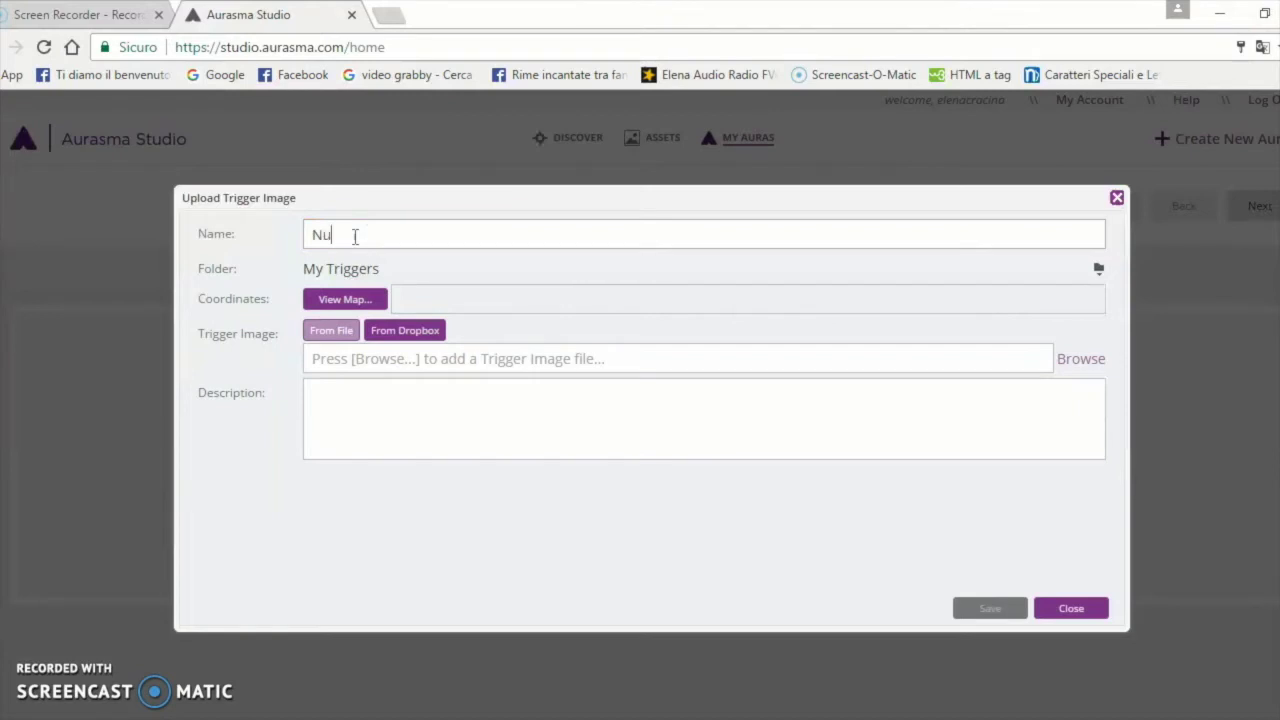
{"action": "type", "text": "ova aura"}
{"action": "left_click", "coordinate": [357, 234]}
Set Trieste as the trigger location on the map, then choose adding the image from file
{"action": "left_click", "coordinate": [360, 308]}
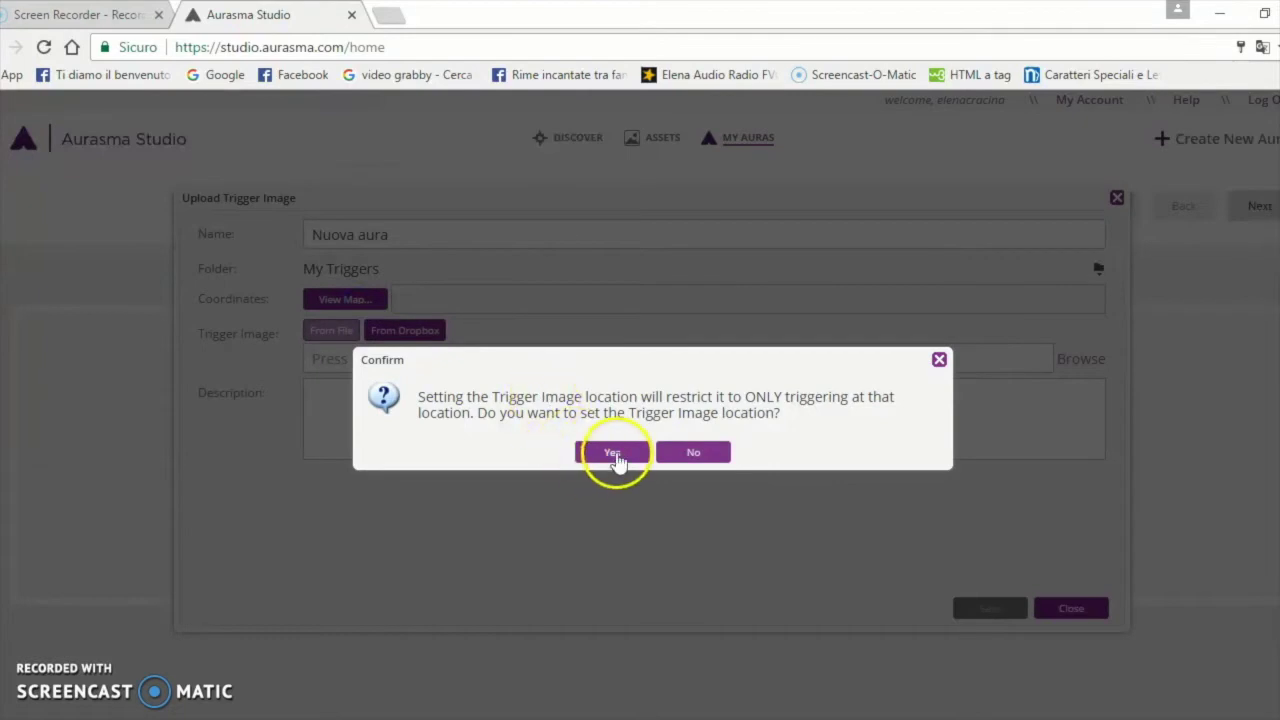
{"action": "left_click", "coordinate": [612, 454]}
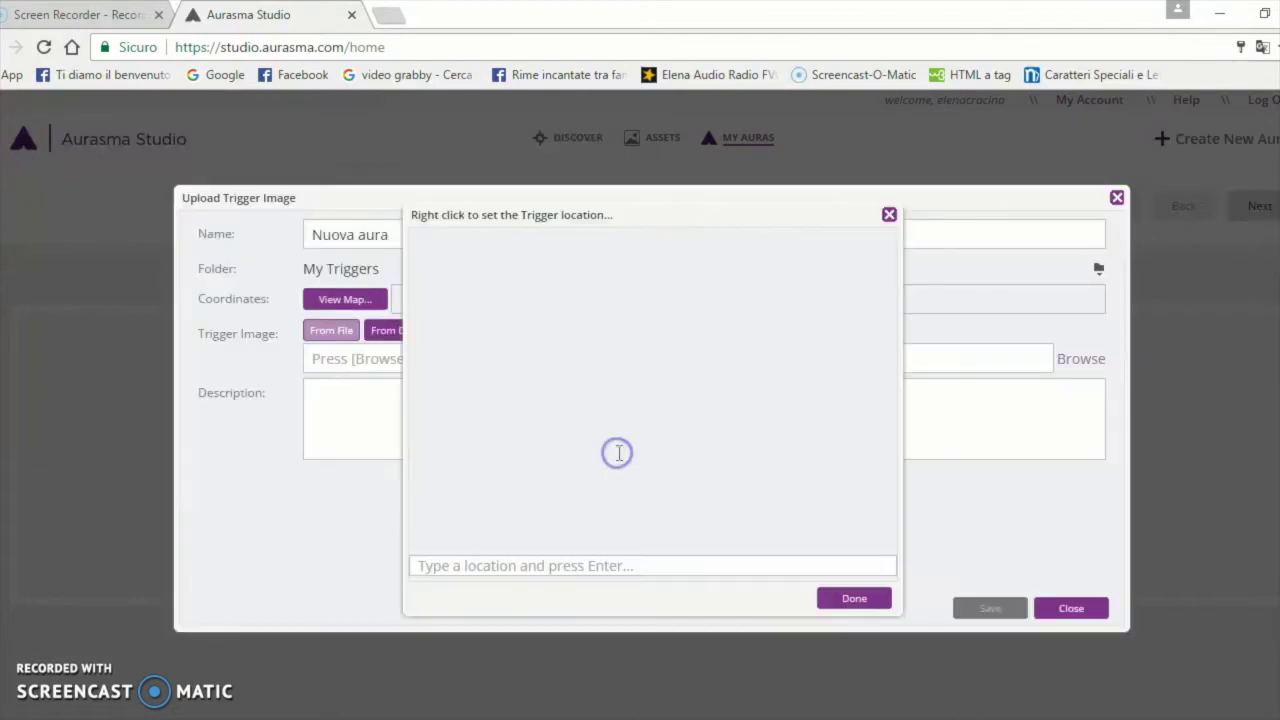
{"action": "scroll", "coordinate": [655, 380], "scroll_direction": "up", "scroll_amount": 4}
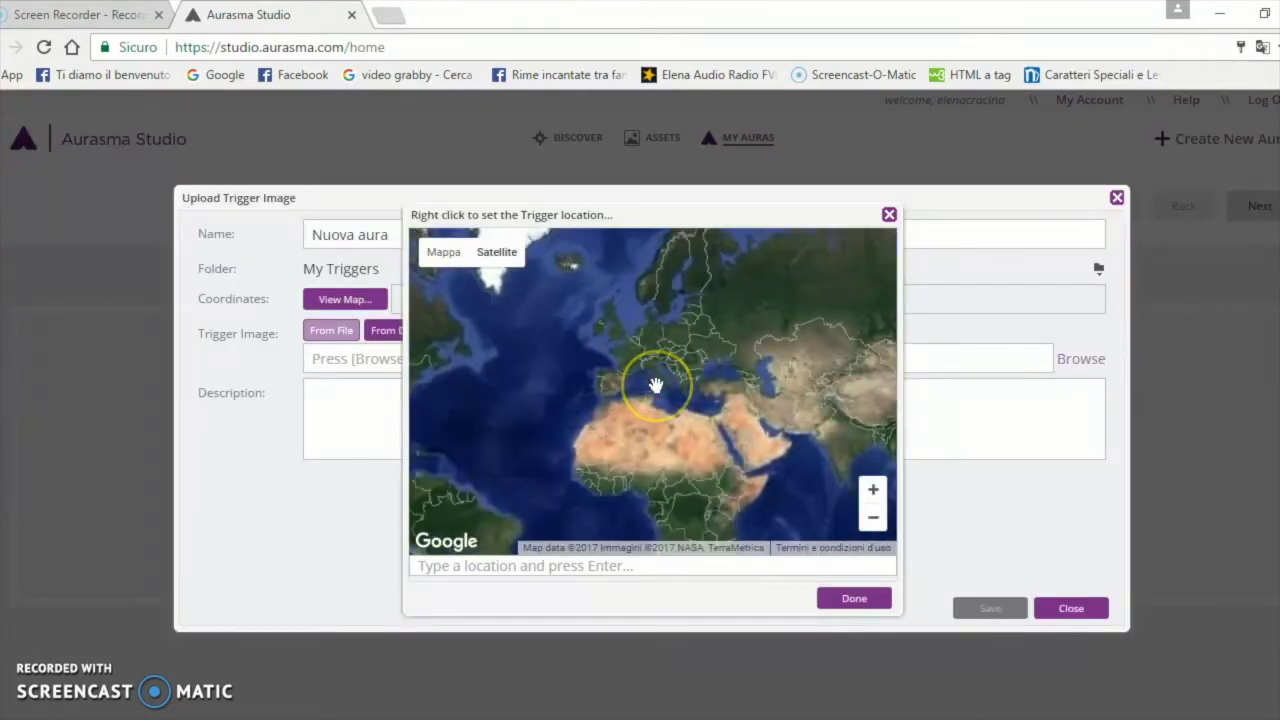
{"action": "scroll", "coordinate": [655, 310], "scroll_direction": "up", "scroll_amount": 2}
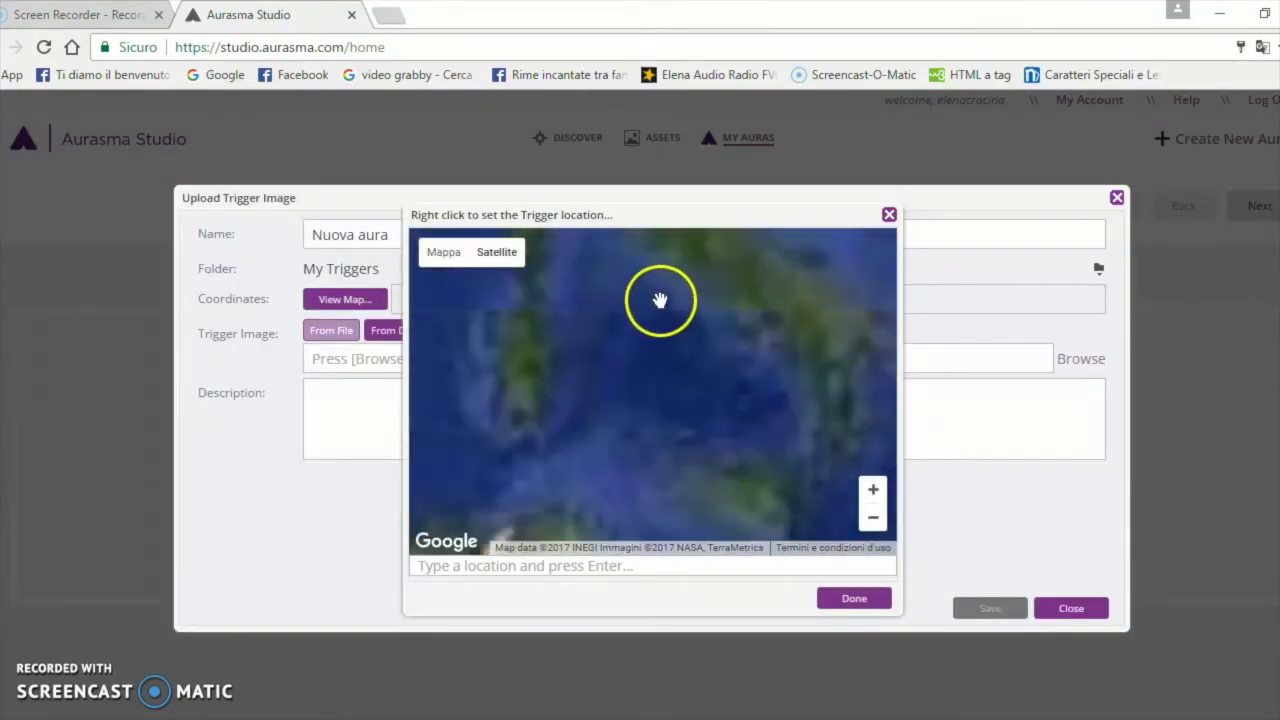
{"action": "left_click_drag", "start_coordinate": [686, 309], "coordinate": [645, 484]}
{"action": "scroll", "coordinate": [606, 429], "scroll_direction": "up", "scroll_amount": 2}
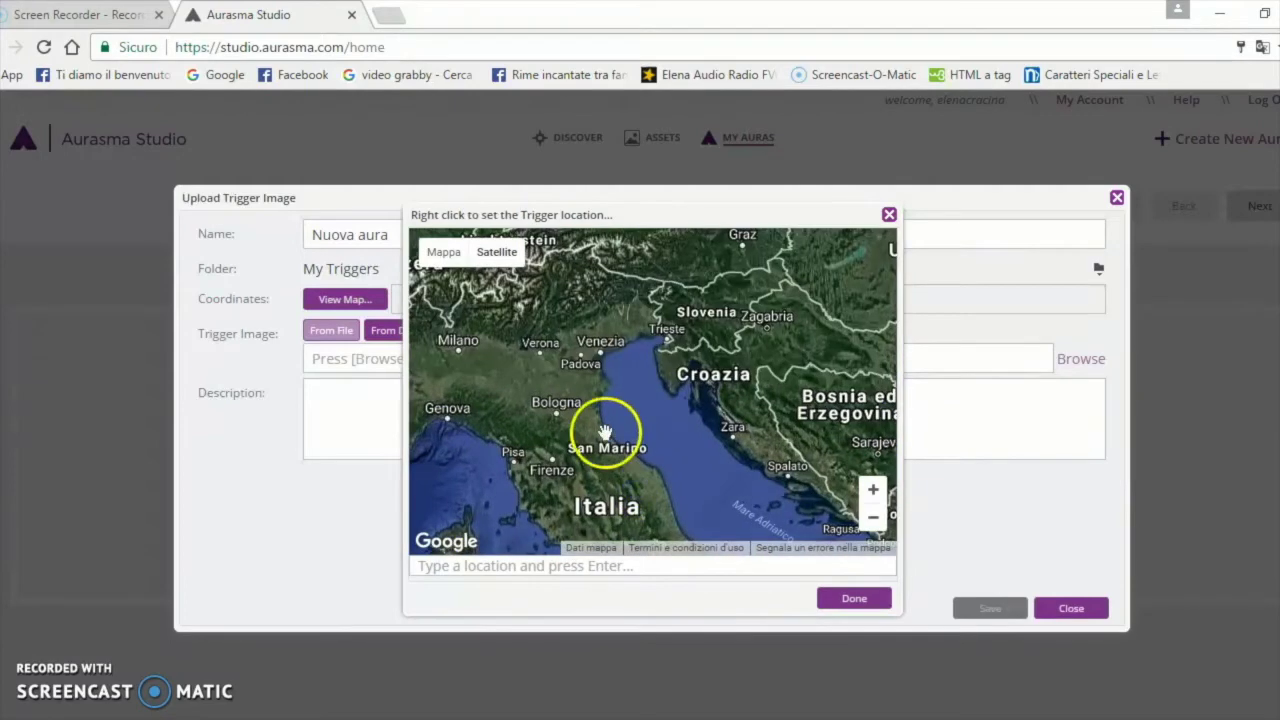
{"action": "right_click", "coordinate": [727, 284]}
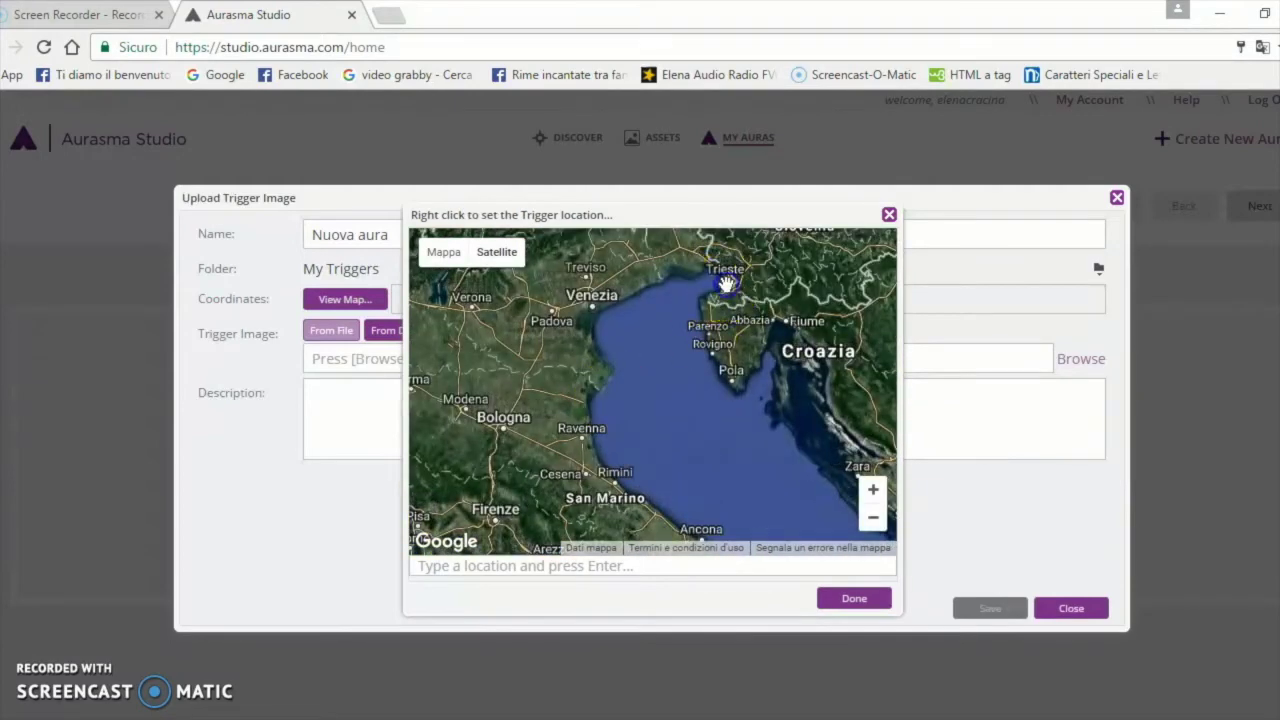
{"action": "left_click", "coordinate": [854, 598]}
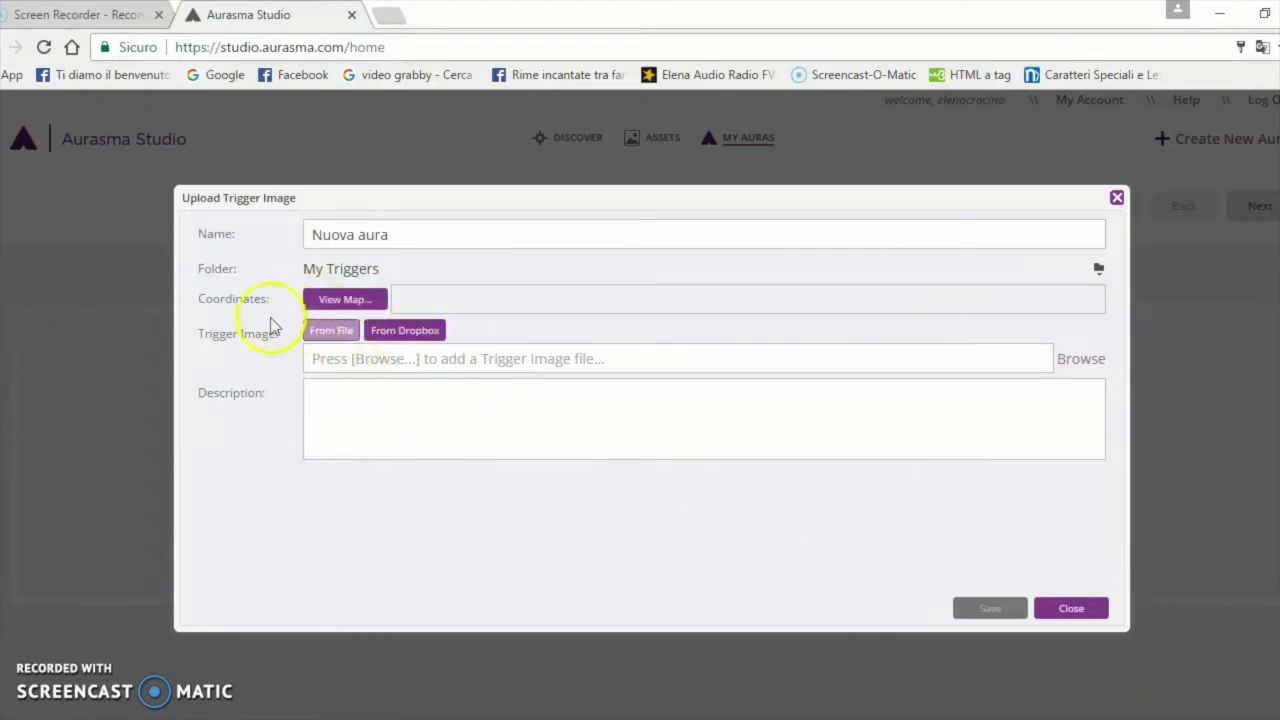
{"action": "left_click", "coordinate": [328, 337]}
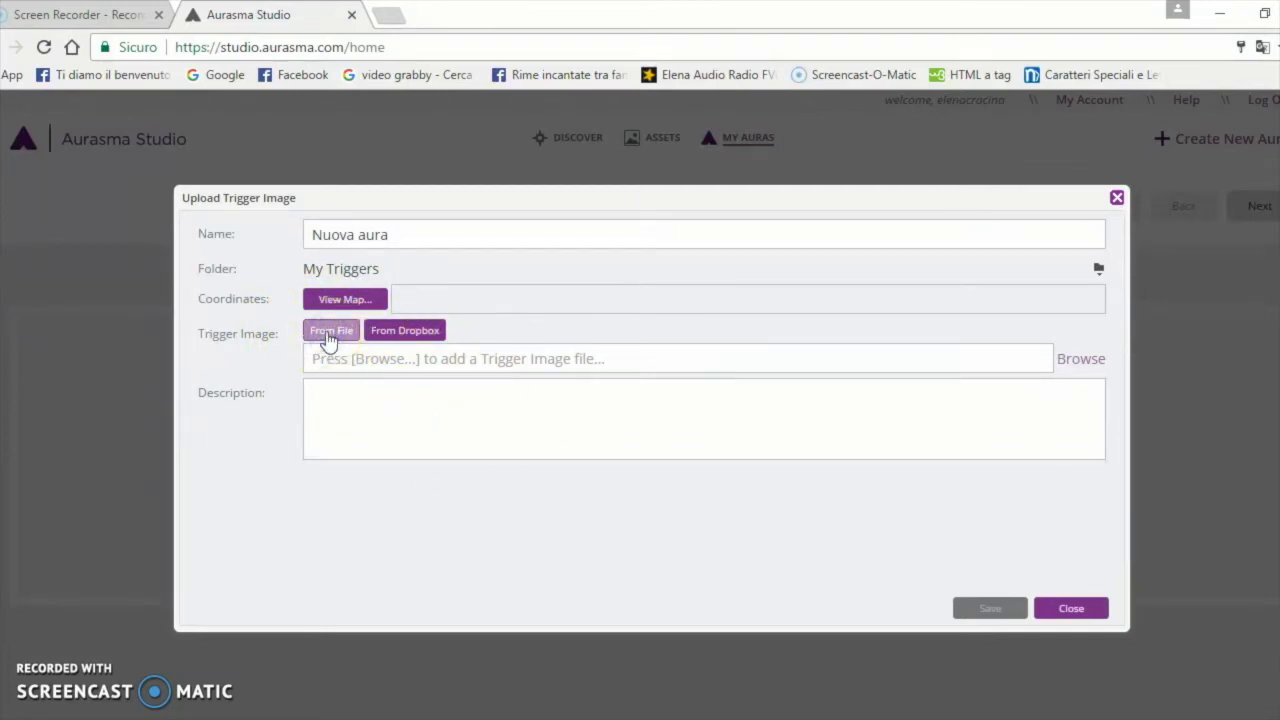
Upload come-funziona-snapchat.jpg from the Applicazioni analizzate folder as the trigger image
{"action": "left_click", "coordinate": [1075, 358]}
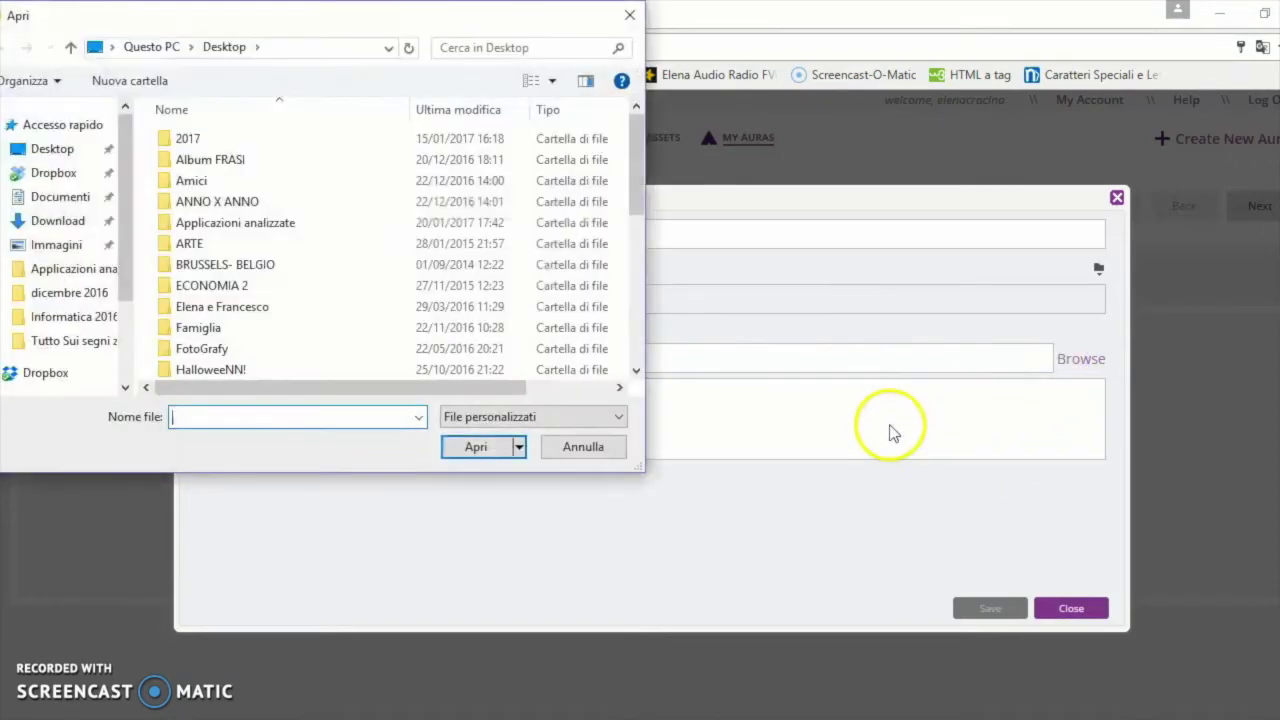
{"action": "scroll", "coordinate": [100, 294], "scroll_direction": "down", "scroll_amount": 1}
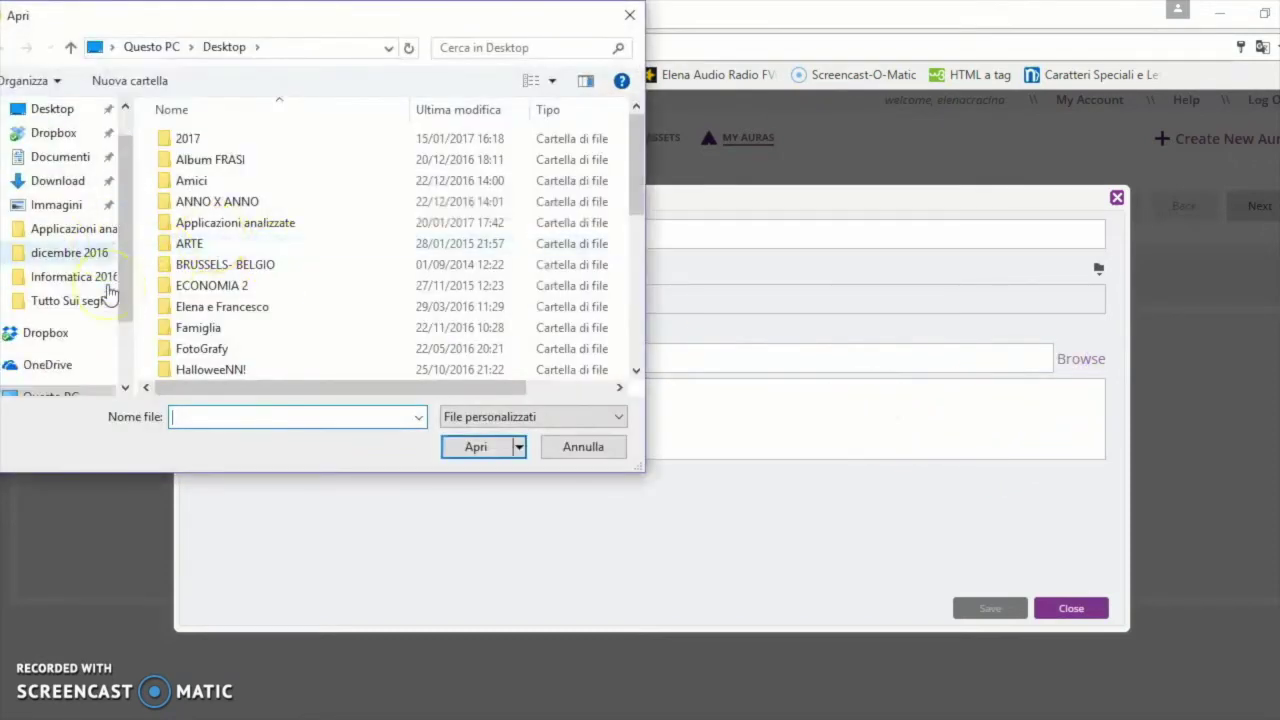
{"action": "left_click", "coordinate": [69, 229]}
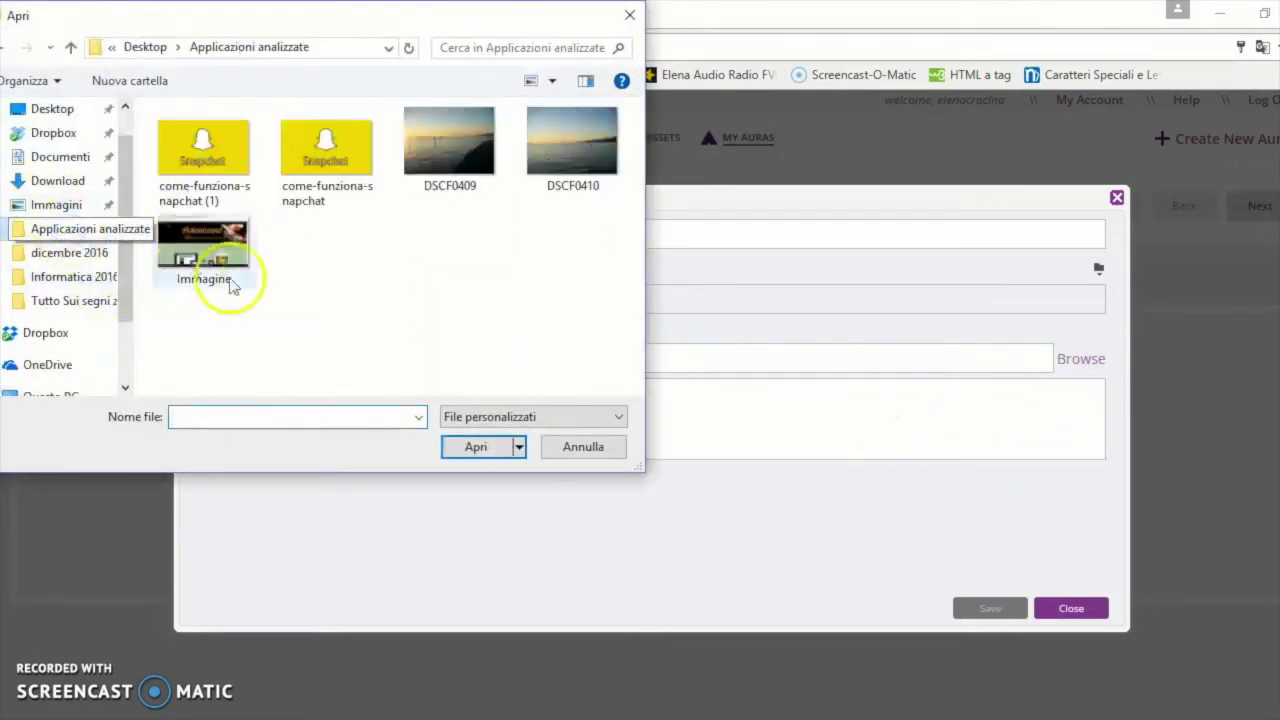
{"action": "left_click", "coordinate": [306, 177]}
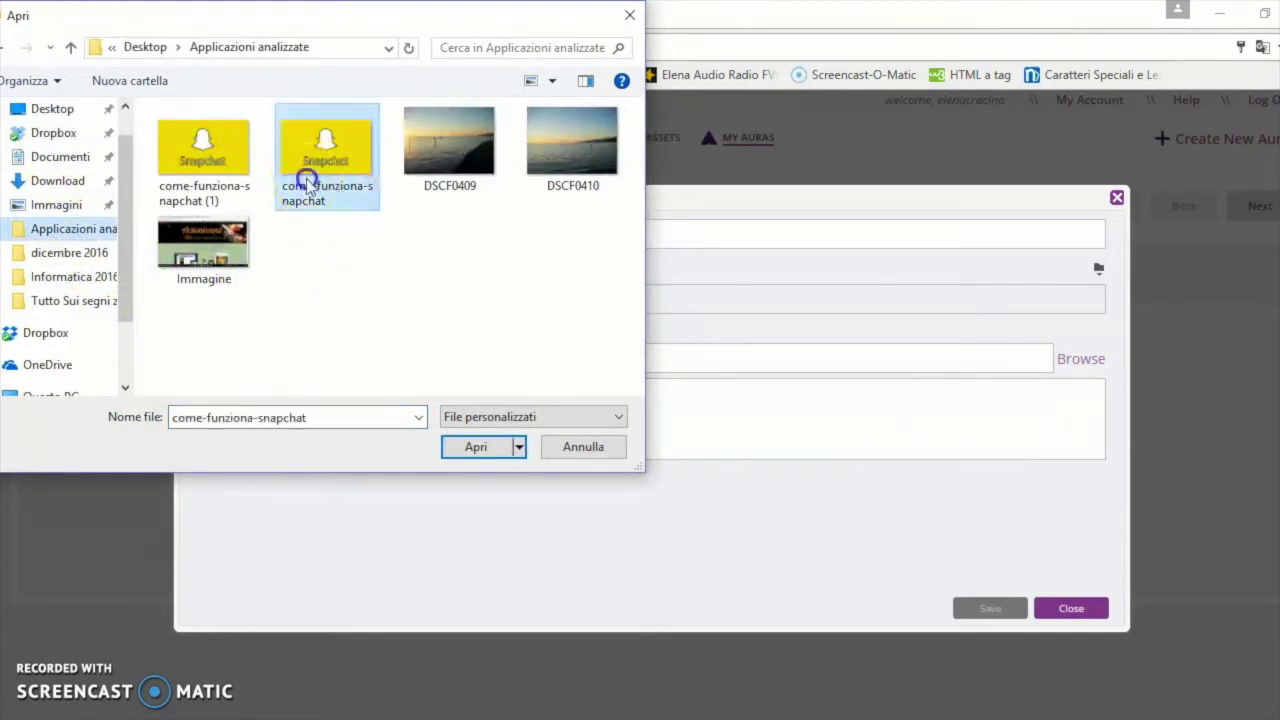
{"action": "left_click", "coordinate": [471, 451]}
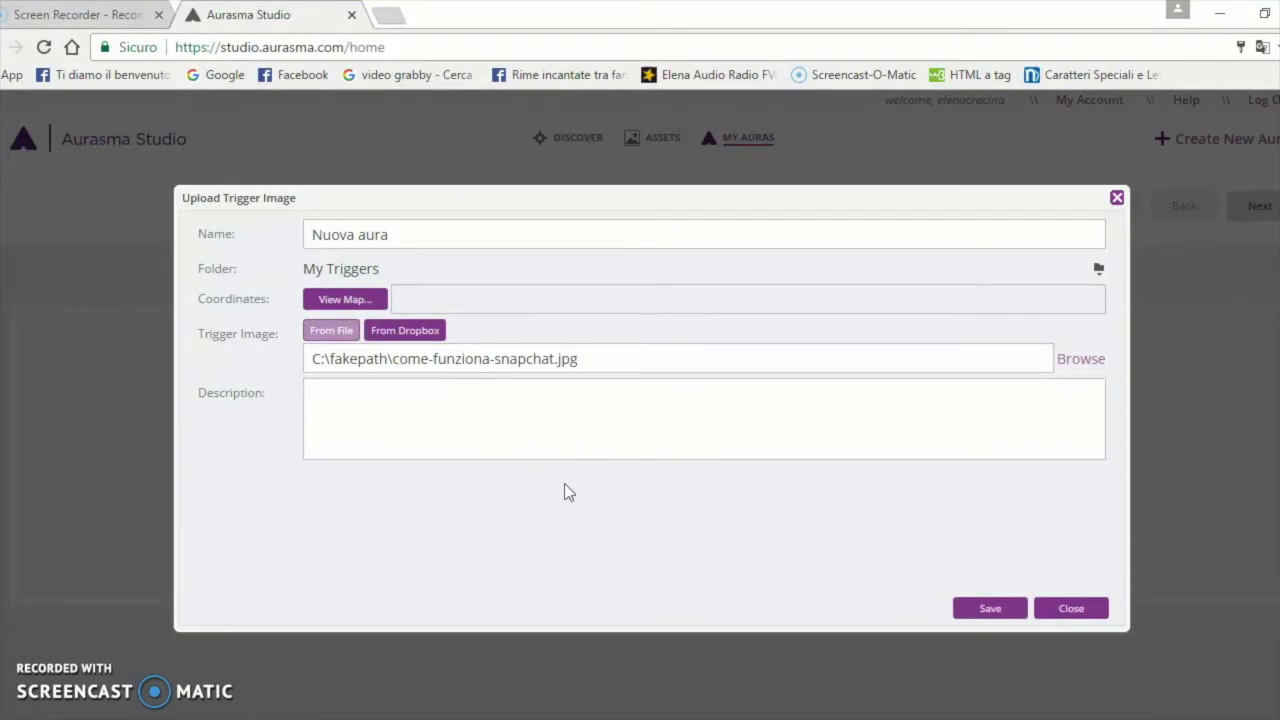
{"action": "left_click", "coordinate": [1006, 612]}
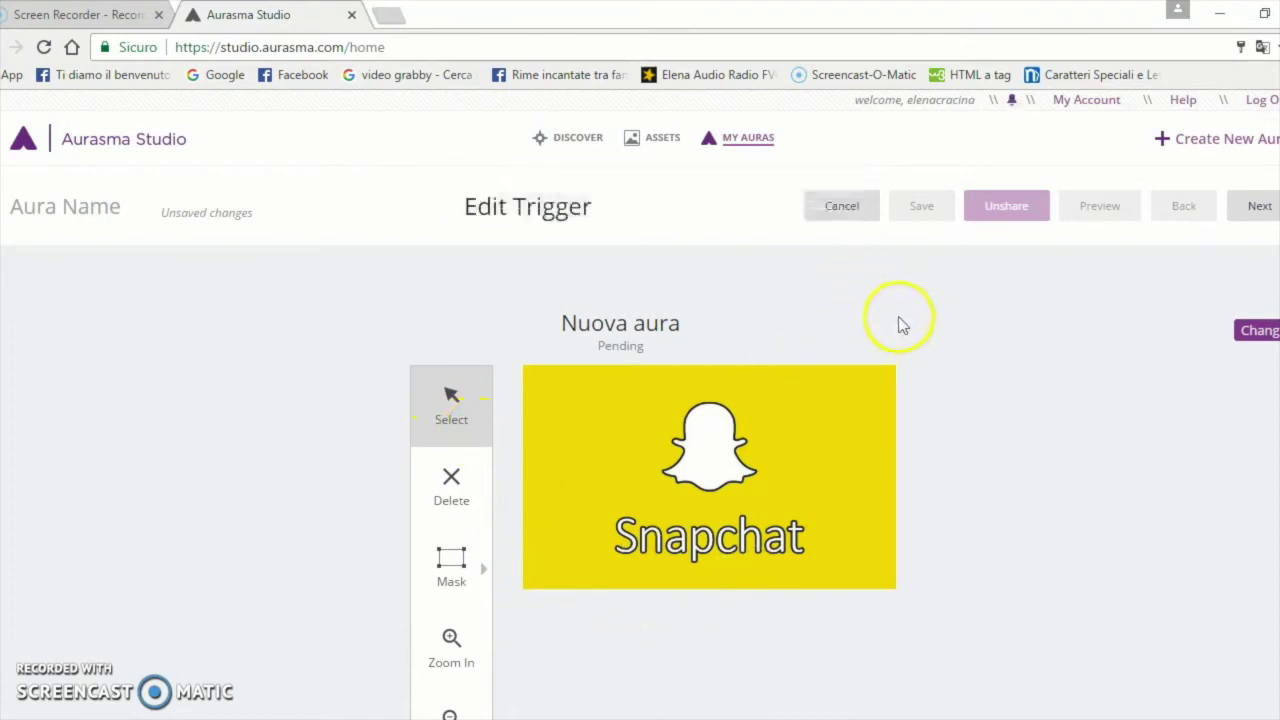
Continue to Edit Overlays and open the file chooser for the overlay upload
{"action": "left_click", "coordinate": [1253, 207]}
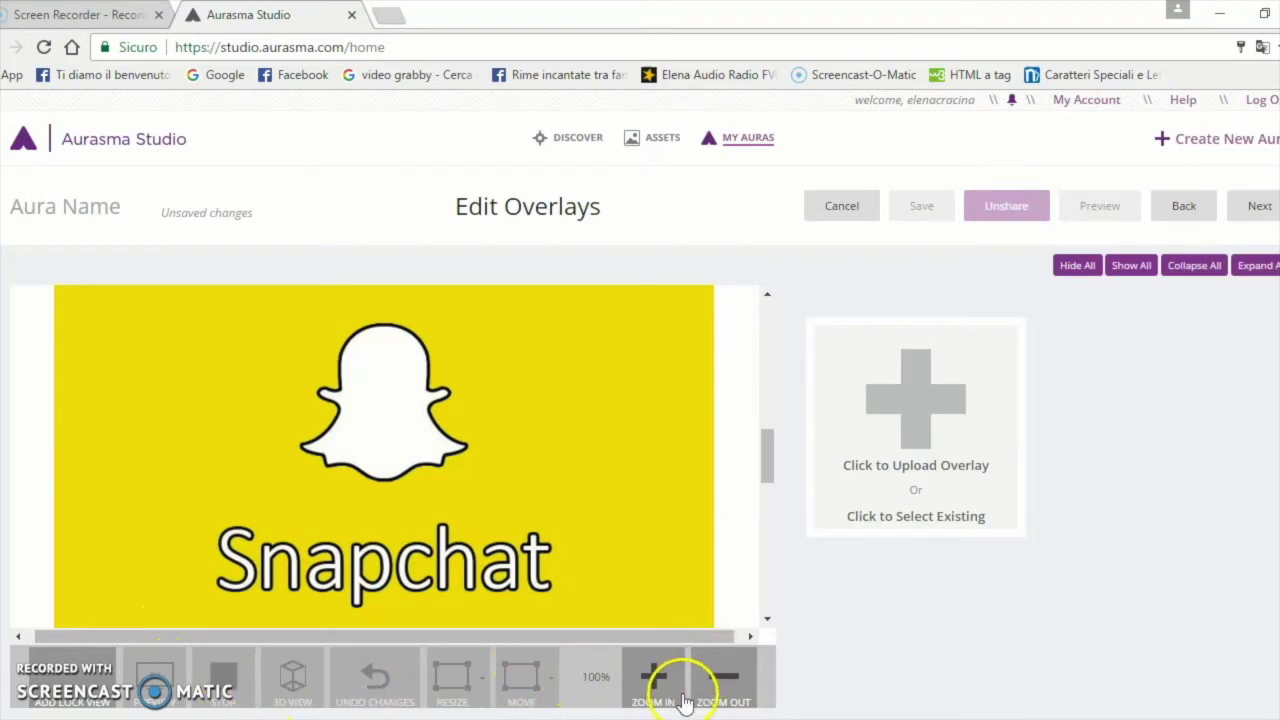
{"action": "left_click", "coordinate": [922, 470]}
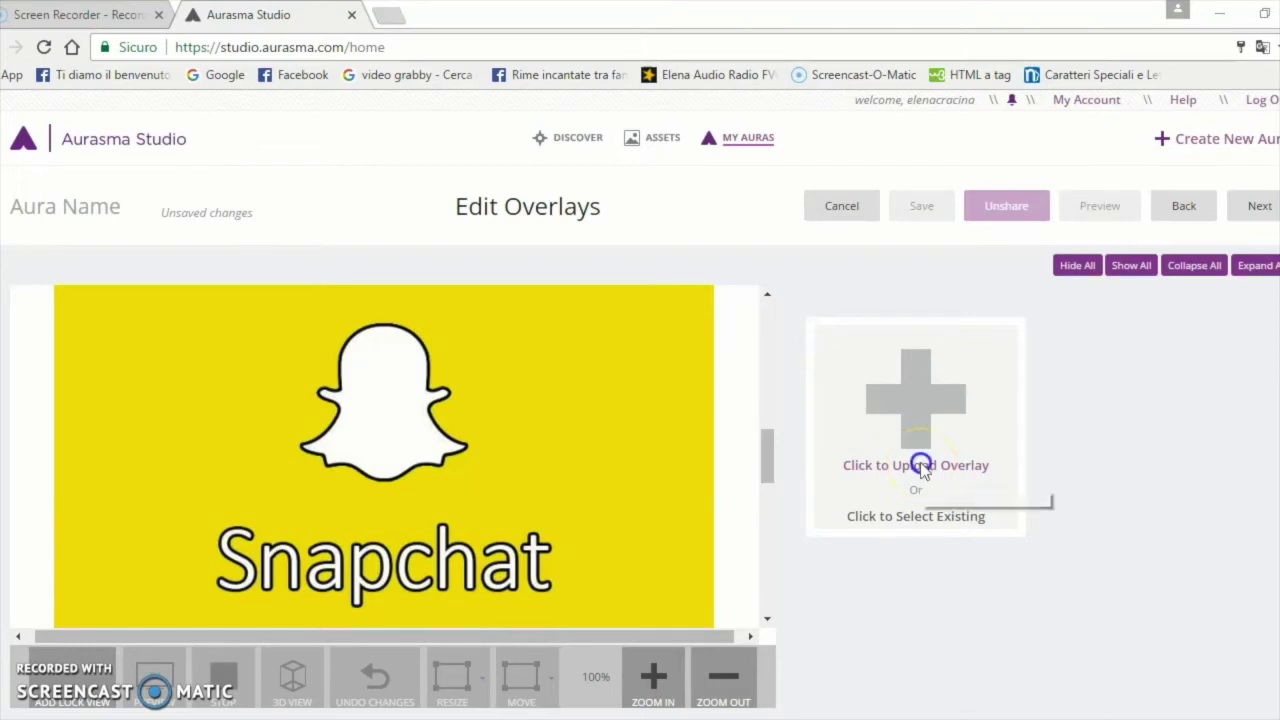
{"action": "left_click", "coordinate": [542, 222]}
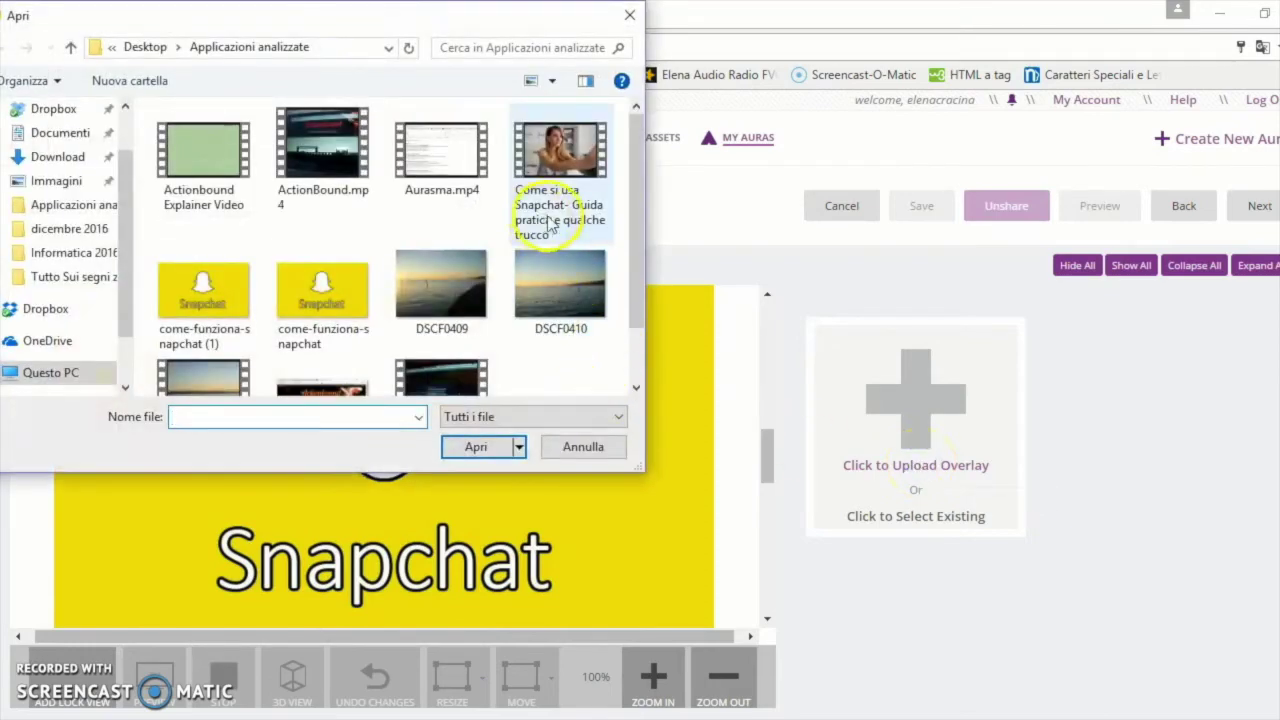
Upload the Snapchat tutorial video as an overlay named 'Come si usa Snapchat-'
{"action": "left_click", "coordinate": [491, 449]}
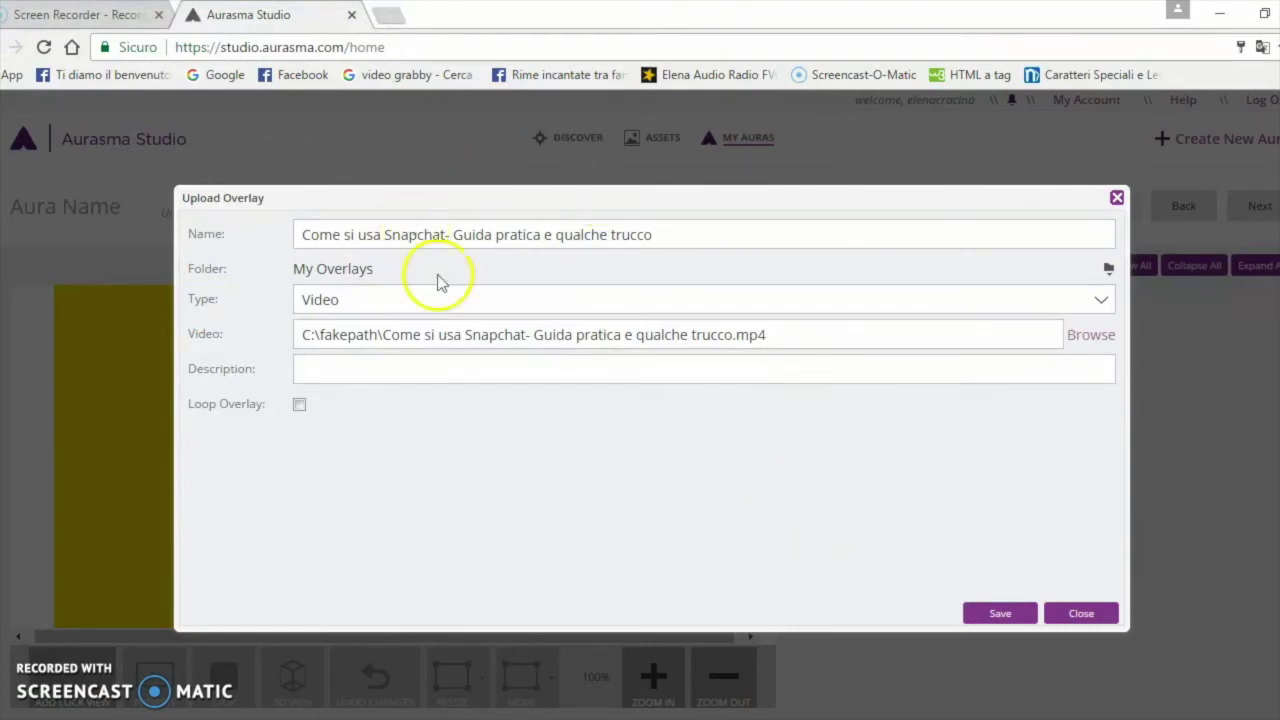
{"action": "left_click", "coordinate": [665, 235]}
{"action": "key", "text": "BackSpace"}
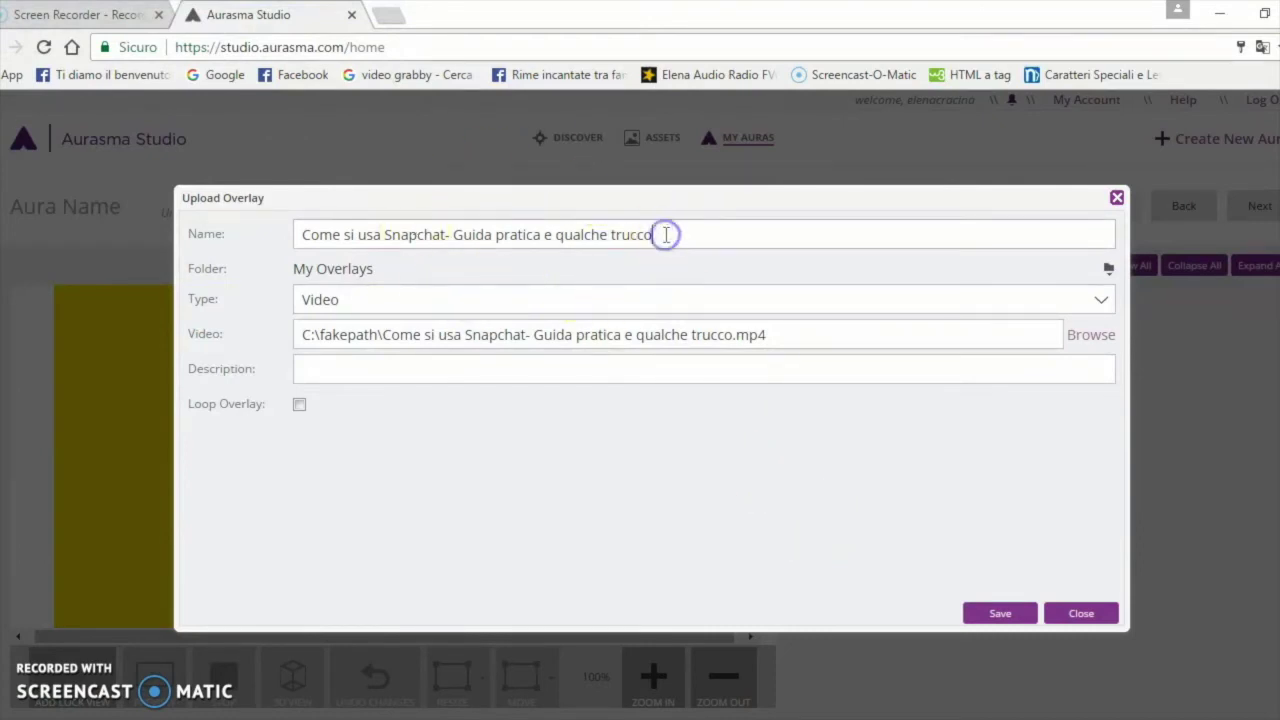
{"action": "key", "text": "BackSpace"}
{"action": "key", "text": "BackSpace"}
{"action": "key", "text": "BackSpace"}
{"action": "key", "text": "BackSpace"}
{"action": "key", "text": "BackSpace"}
{"action": "key", "text": "BackSpace"}
{"action": "key", "text": "BackSpace"}
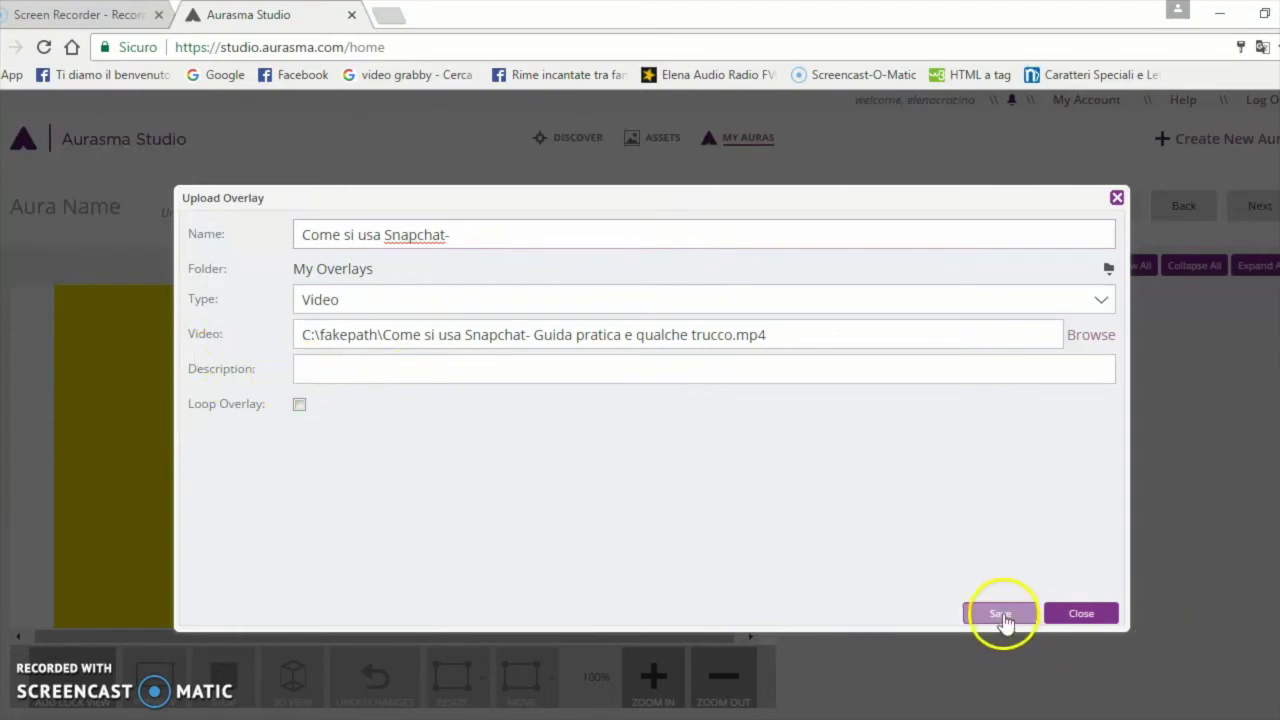
{"action": "left_click", "coordinate": [1002, 614]}
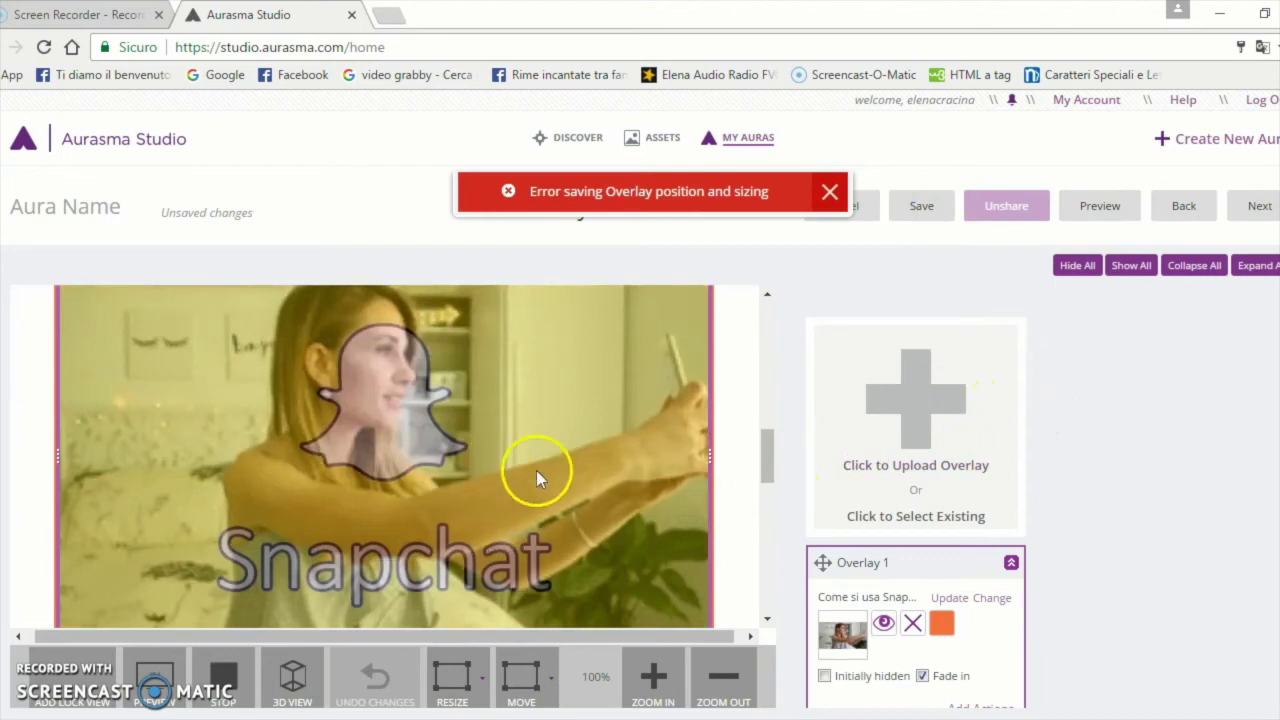
Resize the video overlay from its right edge to fit the Snapchat trigger, then continue
{"action": "left_click_drag", "start_coordinate": [709, 622], "coordinate": [590, 570]}
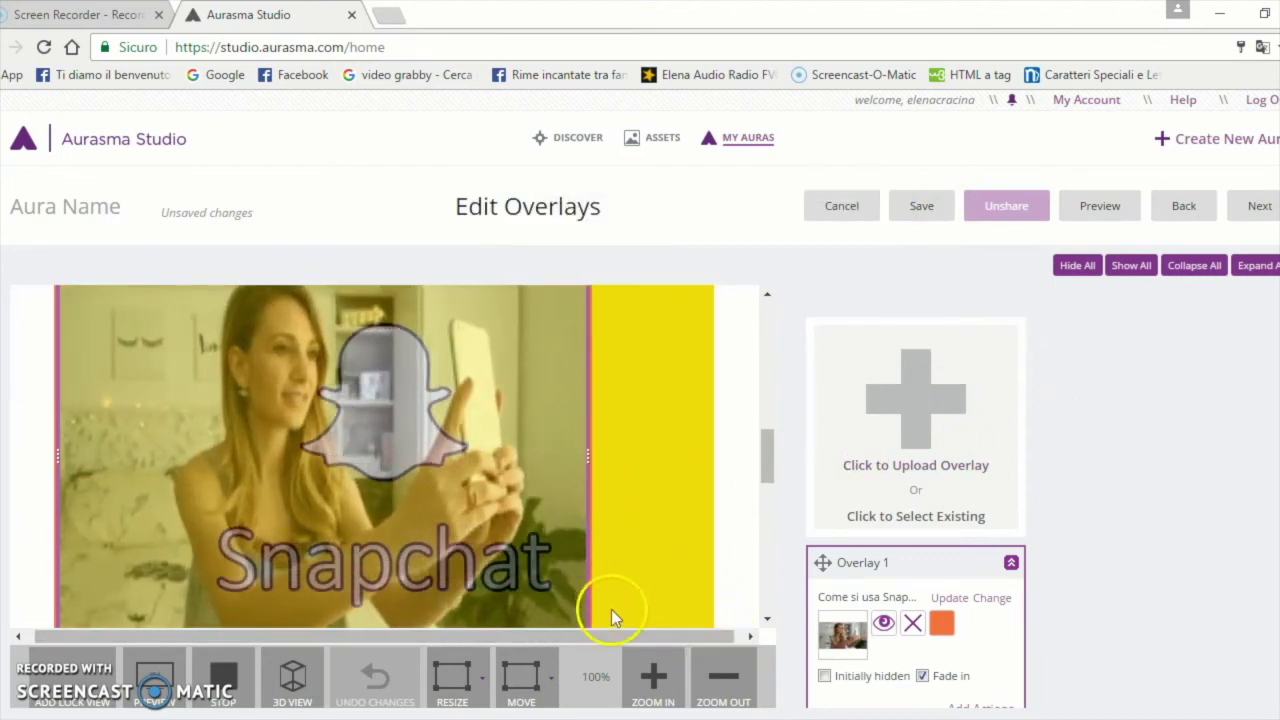
{"action": "left_click_drag", "start_coordinate": [588, 628], "coordinate": [652, 576]}
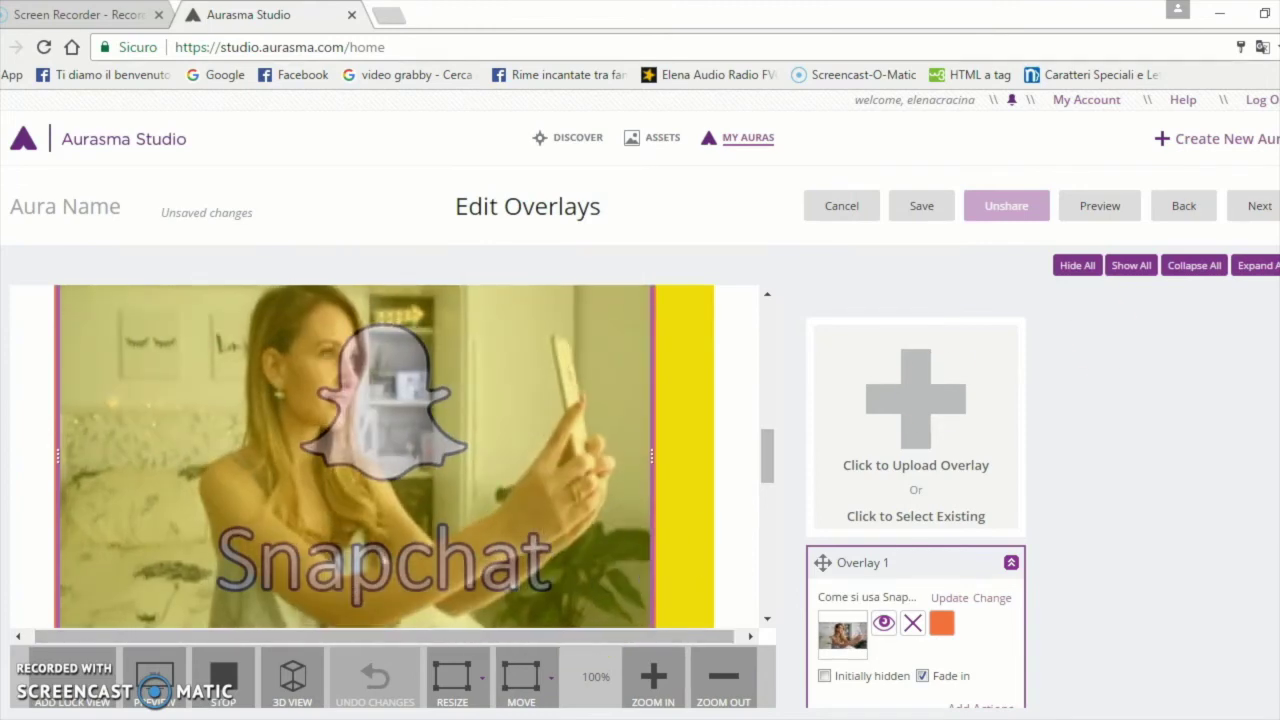
{"action": "left_click", "coordinate": [1260, 206]}
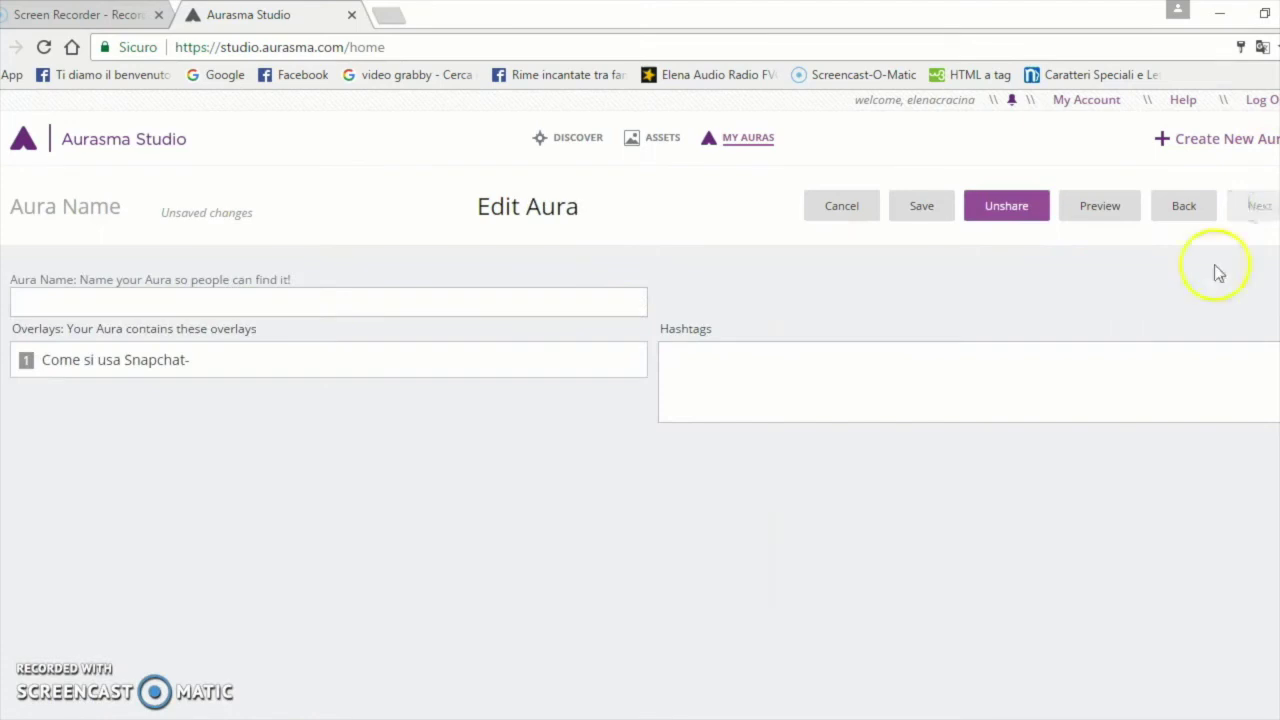
Save the aura as 'Snap Aura' with the #socialmedia hashtag picked from suggestions
{"action": "left_click", "coordinate": [130, 300]}
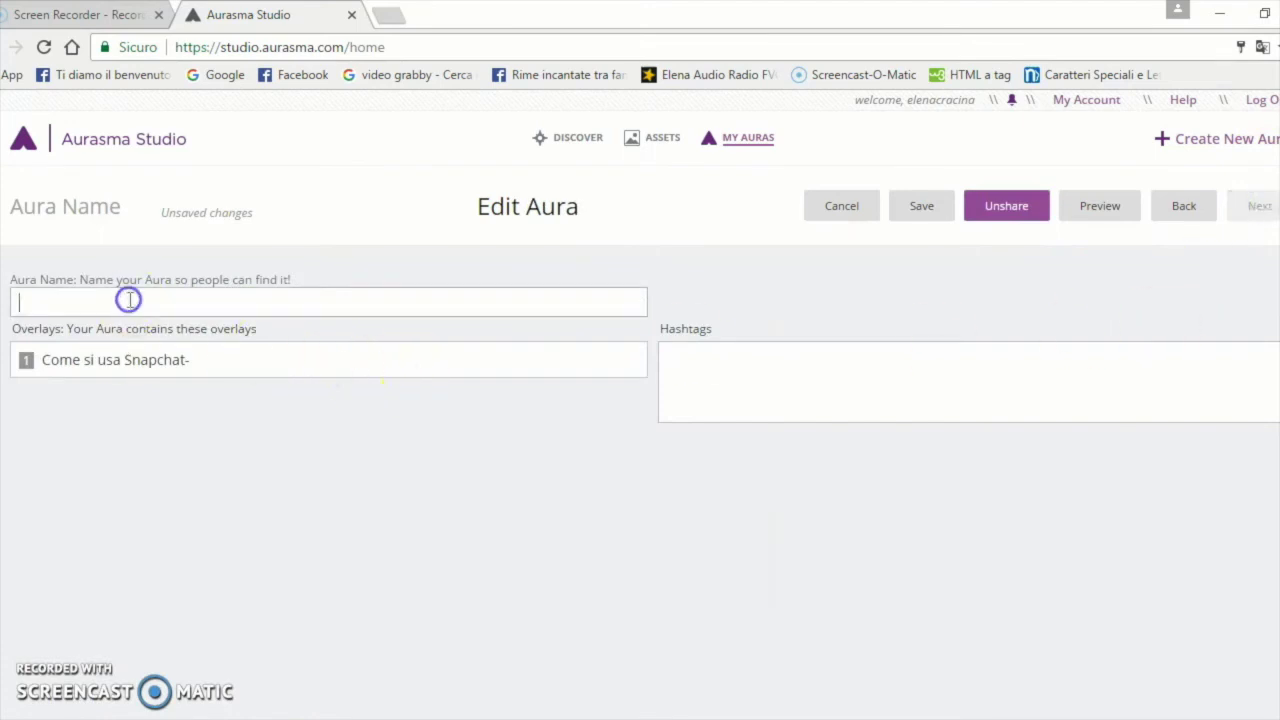
{"action": "type", "text": "Snap Aura"}
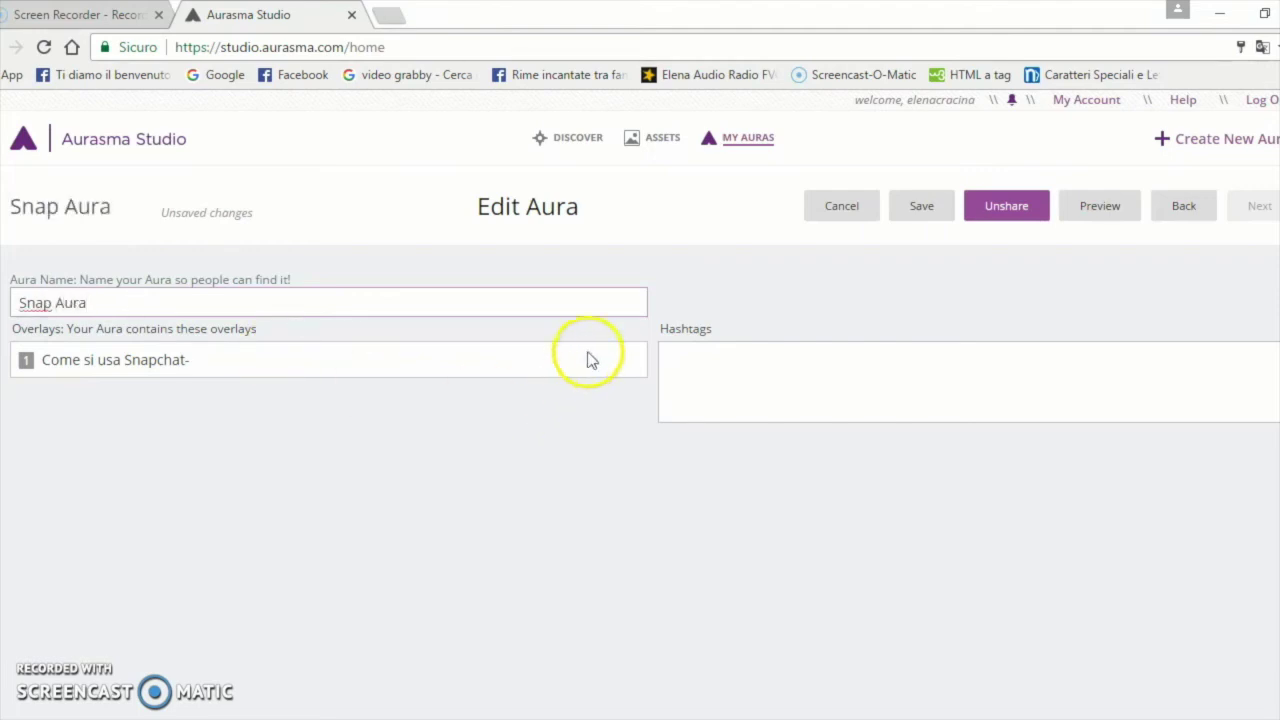
{"action": "left_click", "coordinate": [674, 359]}
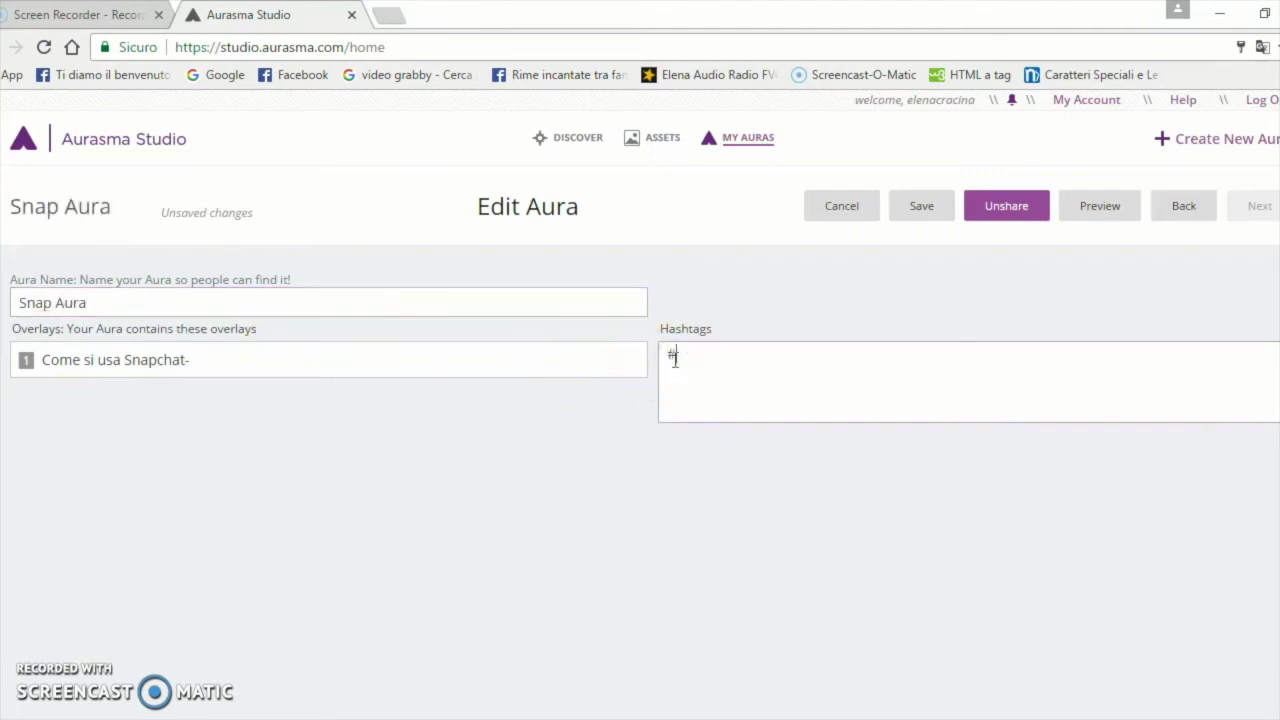
{"action": "type", "text": "#socialmedia"}
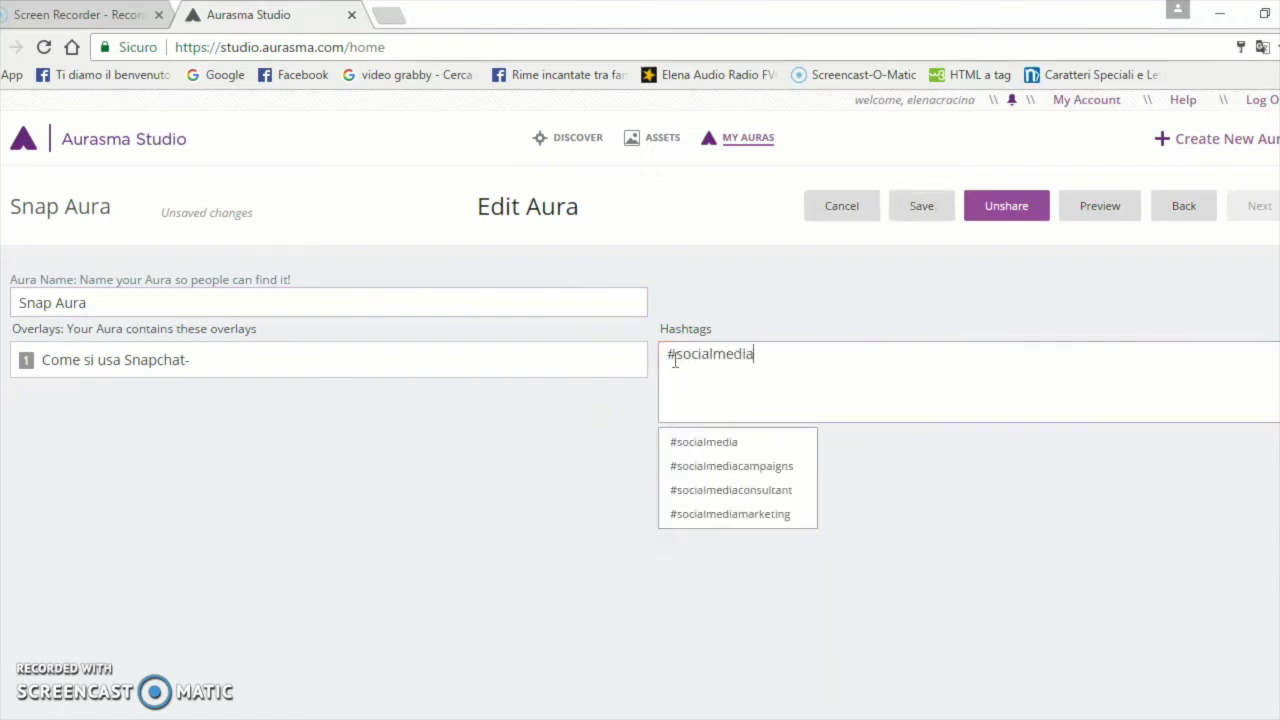
{"action": "left_click", "coordinate": [752, 444]}
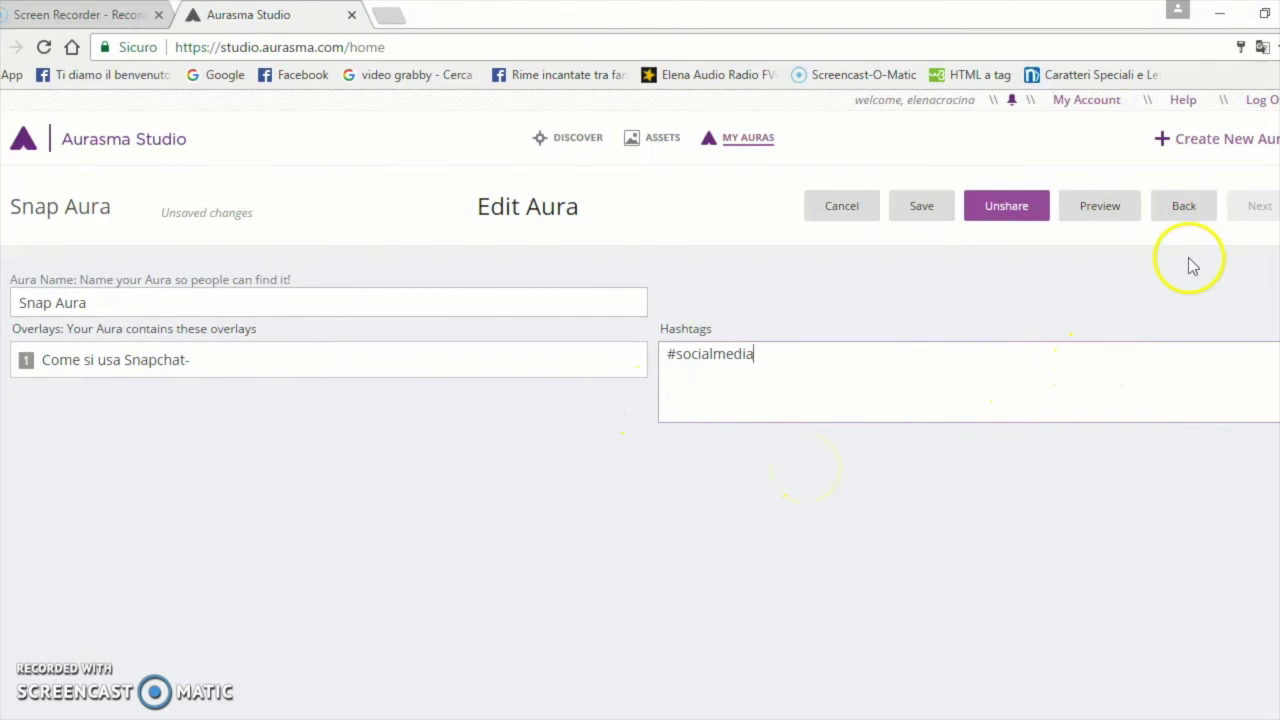
{"action": "left_click", "coordinate": [926, 207]}
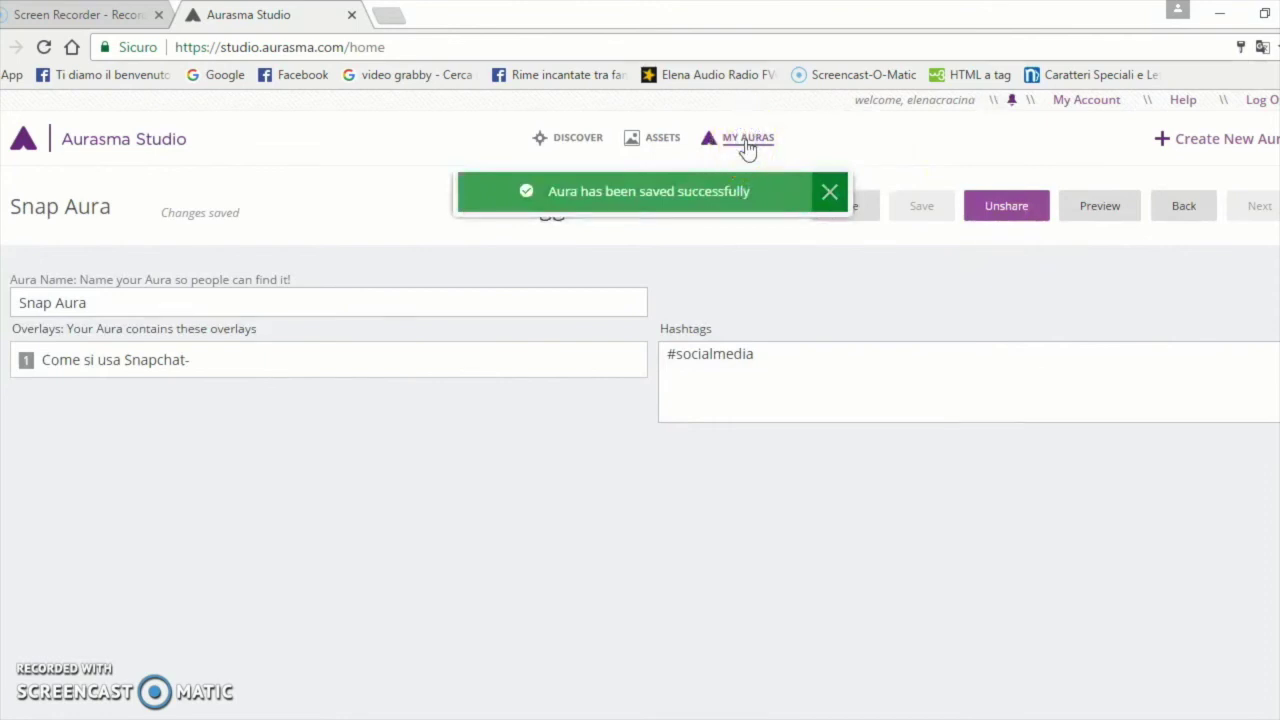
Unshare Snap Aura to keep it private and select its card in My Auras
{"action": "left_click", "coordinate": [749, 146]}
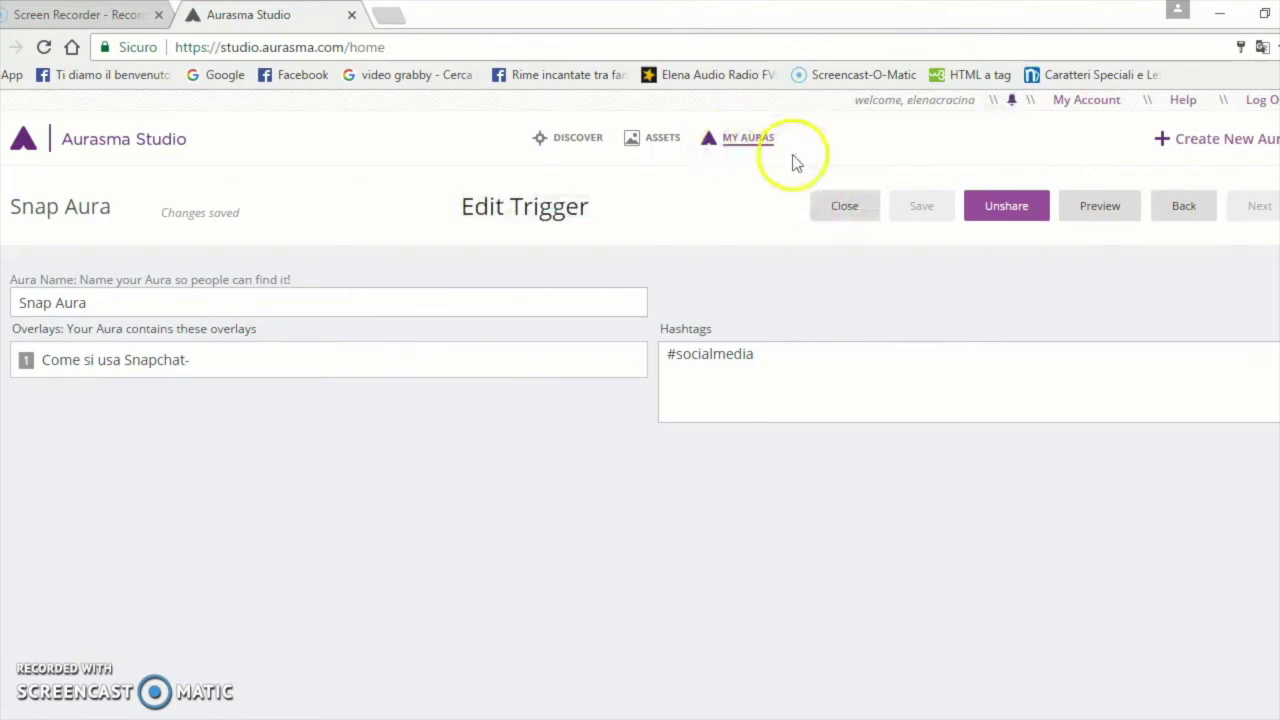
{"action": "left_click", "coordinate": [1000, 215]}
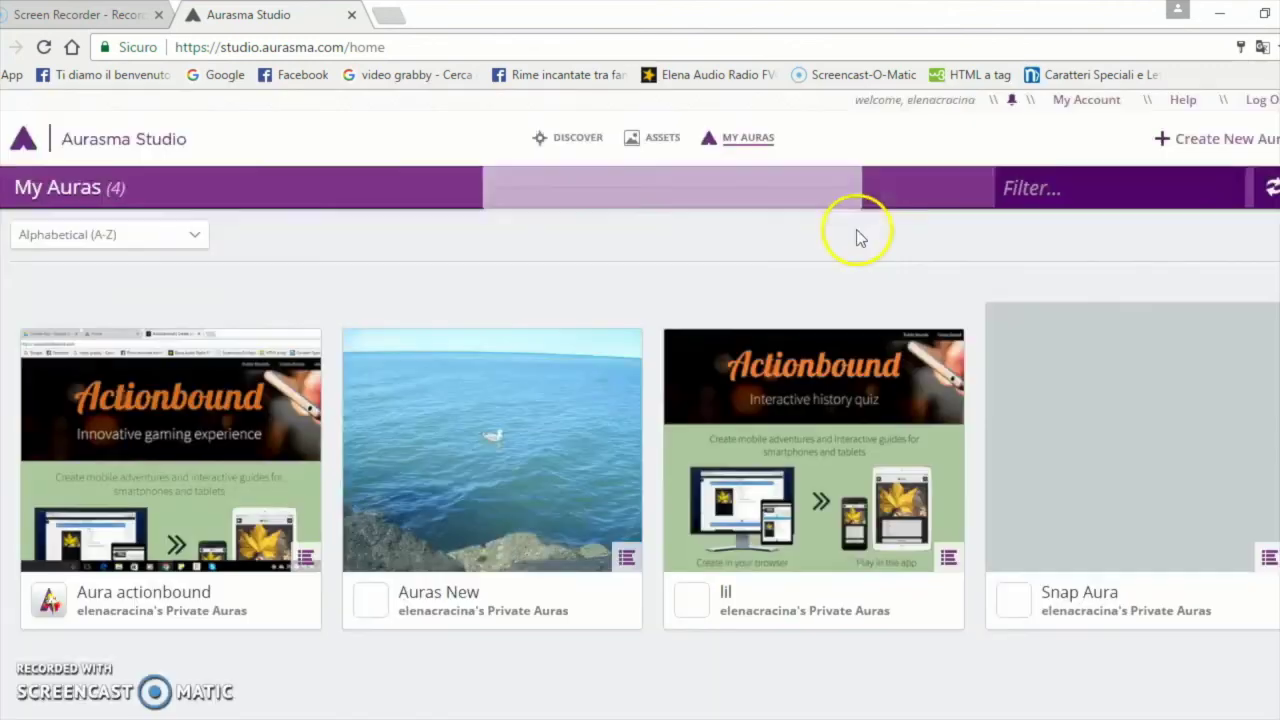
{"action": "left_click", "coordinate": [830, 193]}
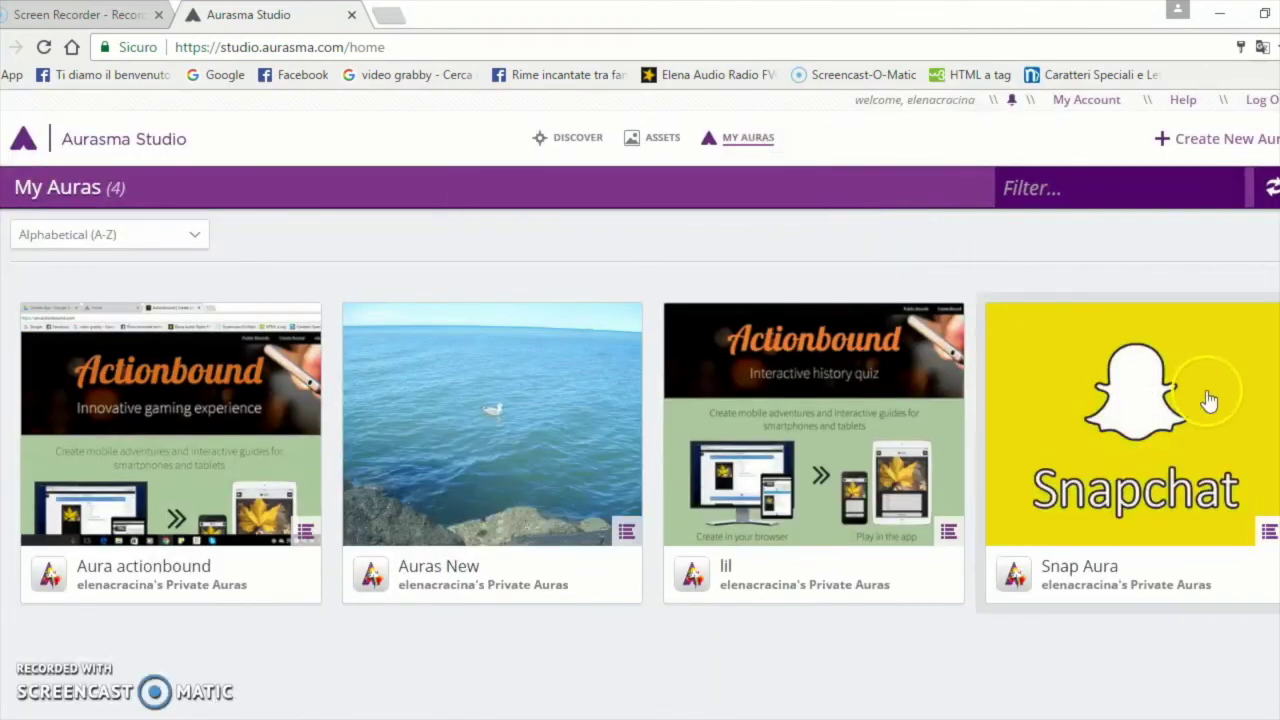
{"action": "left_click", "coordinate": [1130, 500]}
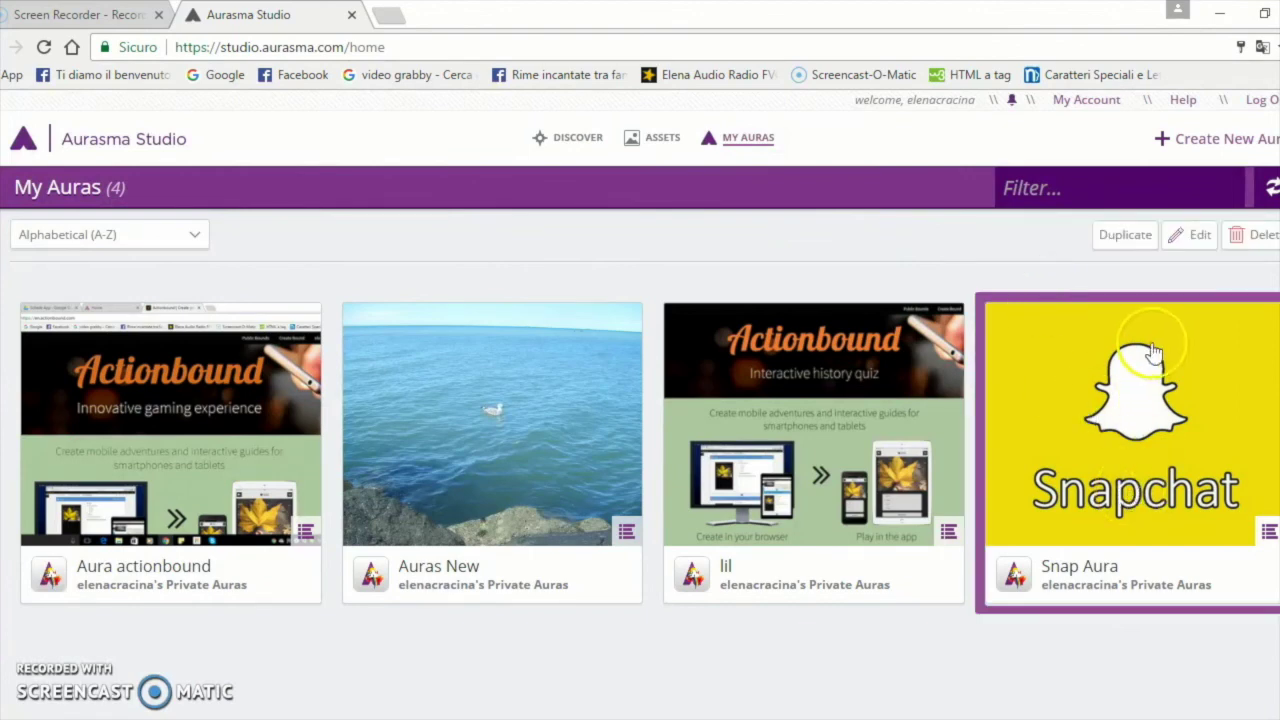